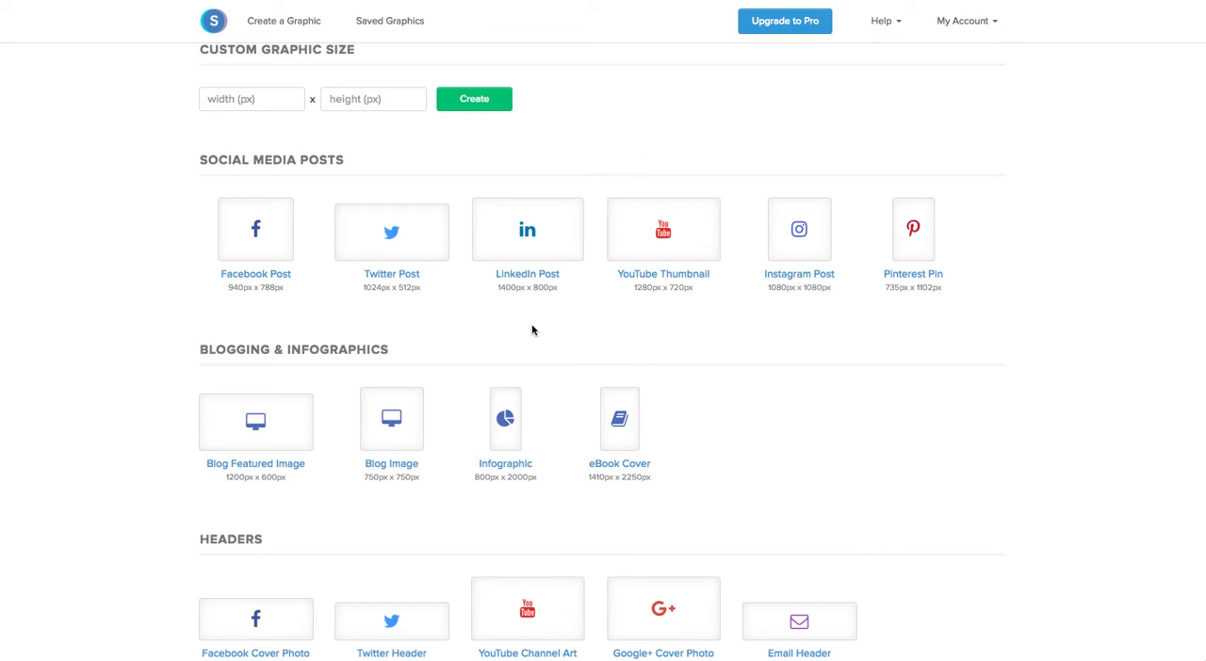
Step: Review the preset graphic sizes and choose the 1280 x 720 px YouTube Thumbnail preset
scroll(532, 330, "down", 1)
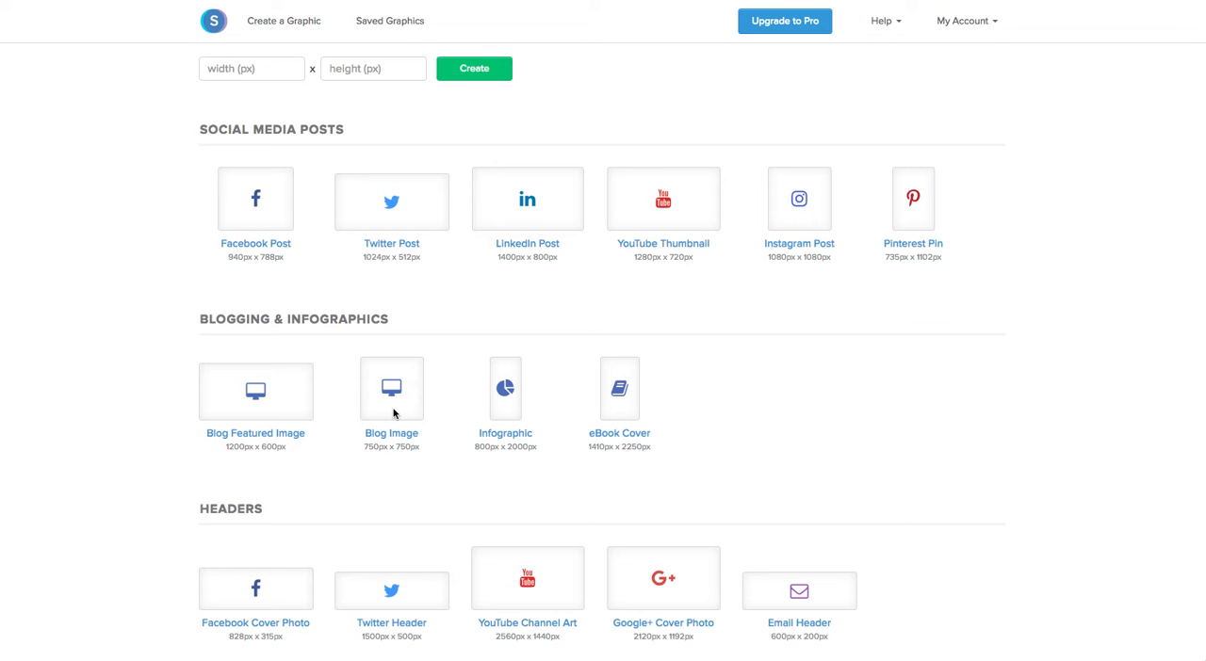
scroll(394, 413, "down", 5)
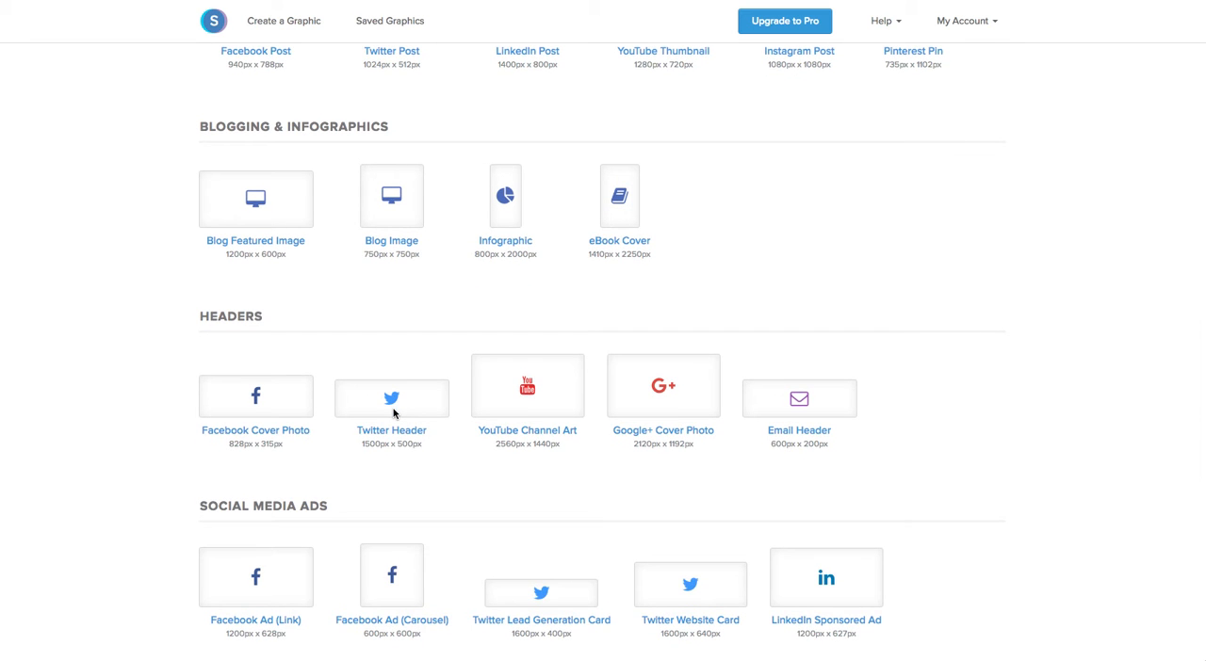
scroll(531, 455, "down", 3)
scroll(531, 455, "up", 3)
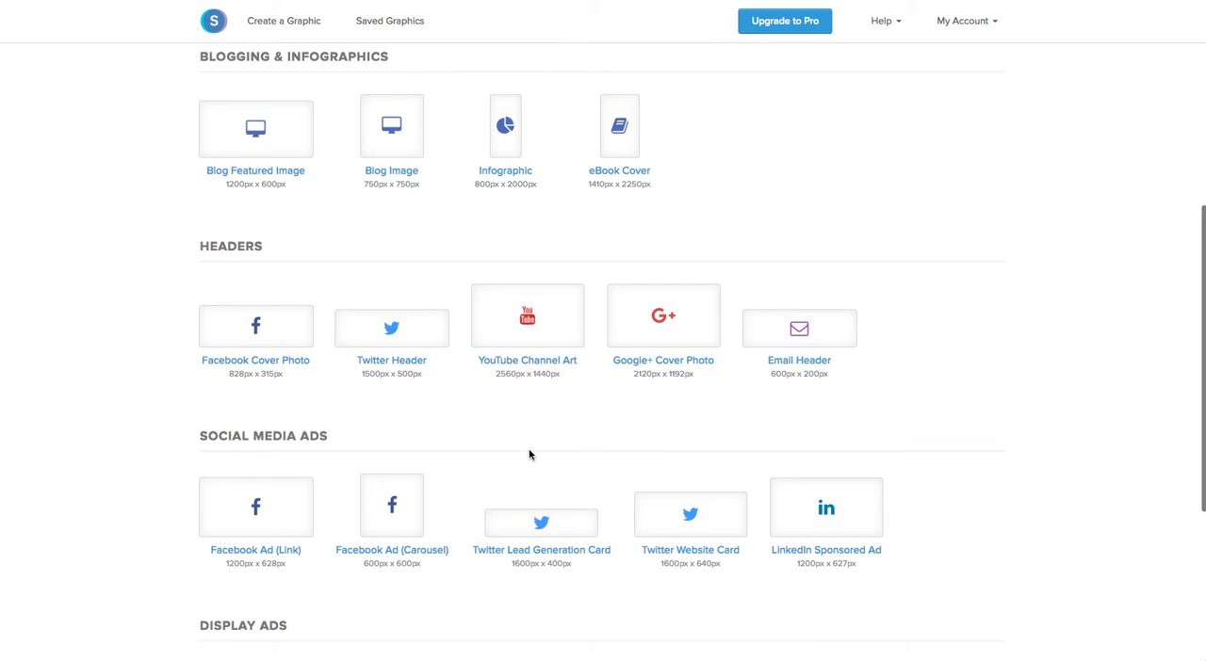
scroll(531, 455, "up", 9)
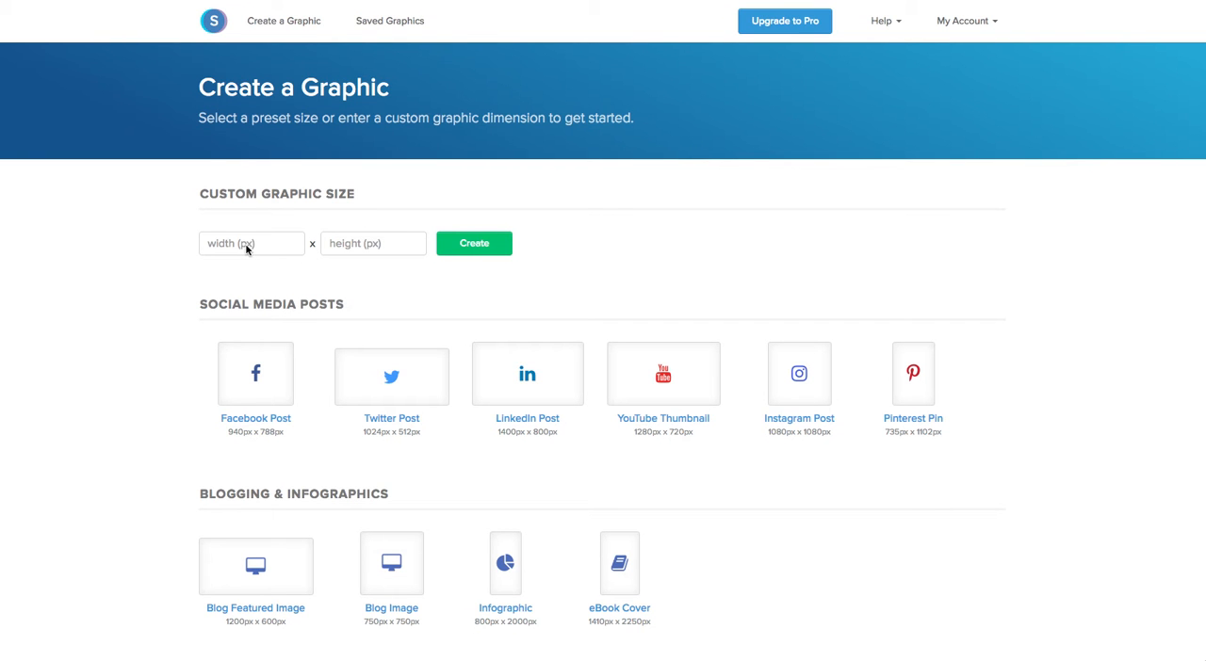
left_click(667, 381)
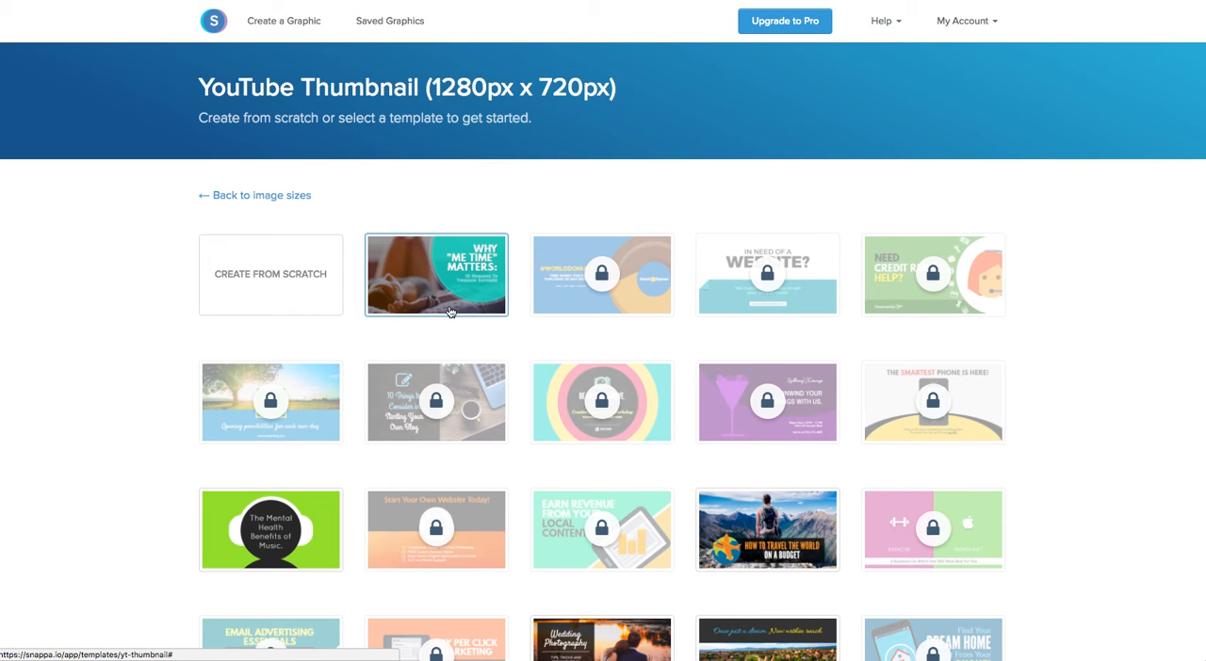
Step: Look over the YouTube thumbnail templates and start a blank design from scratch
scroll(614, 456, "down", 1)
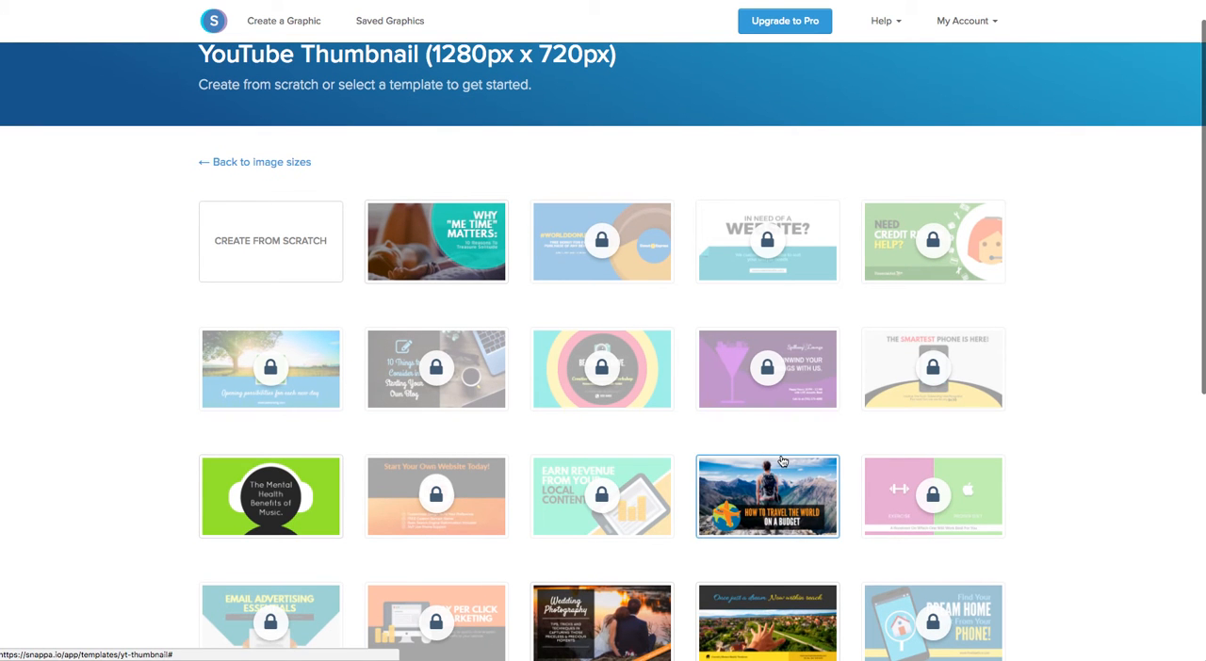
scroll(782, 461, "down", 1)
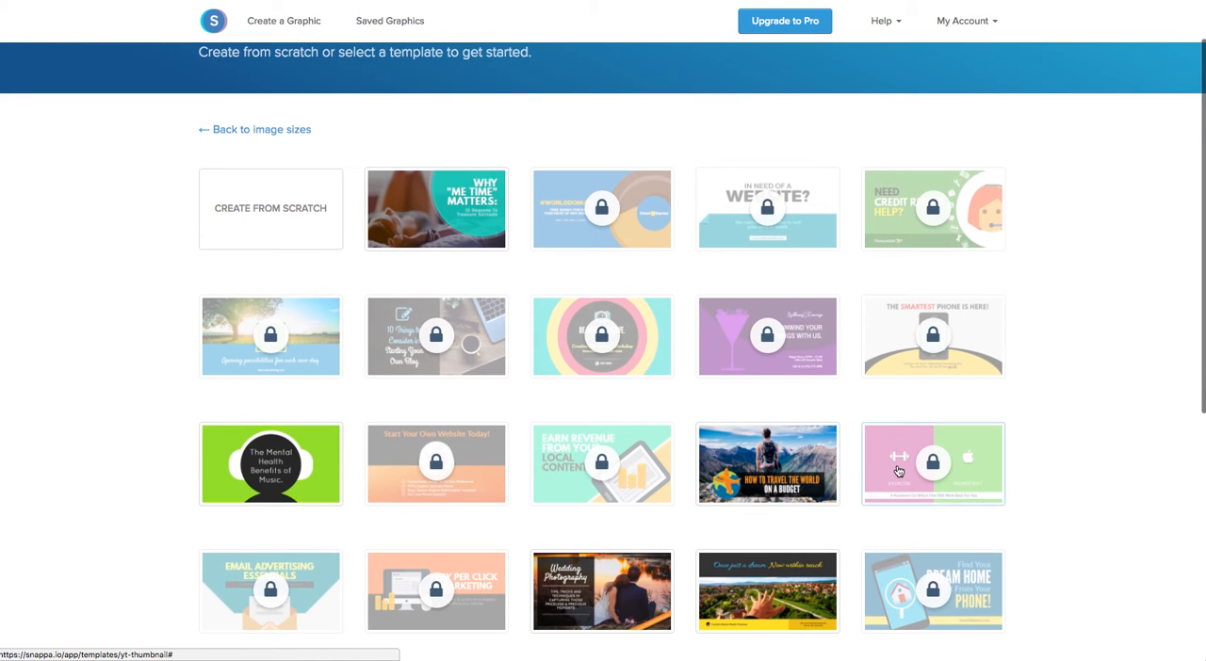
scroll(896, 472, "down", 2)
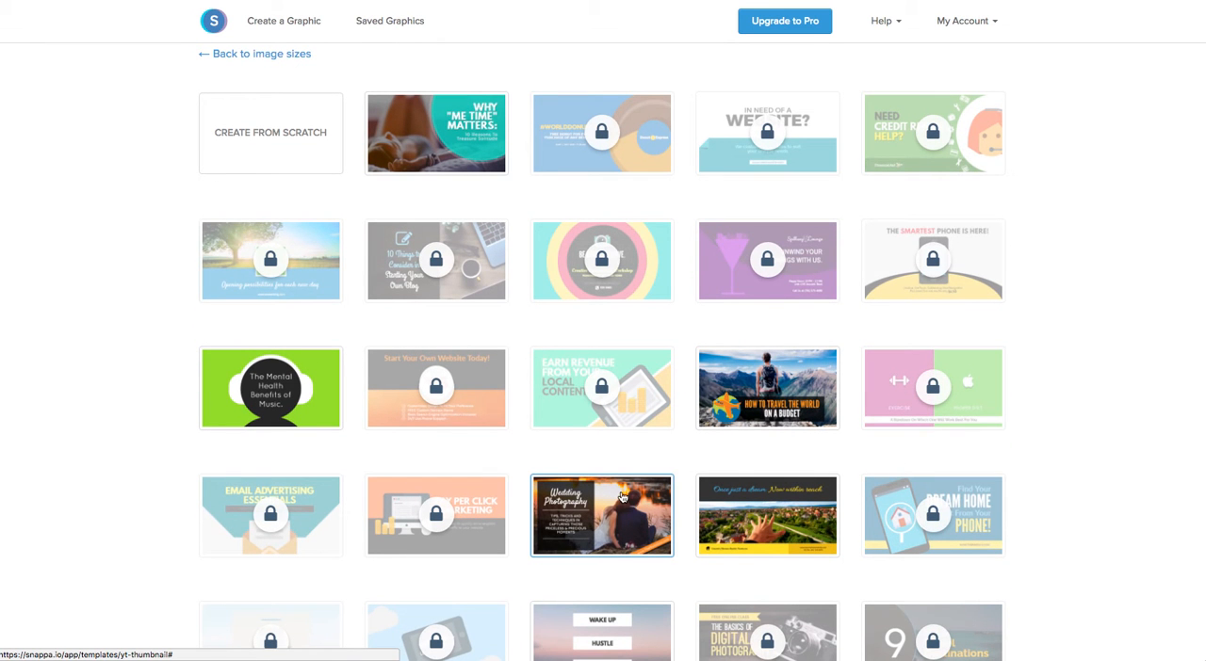
left_click(276, 158)
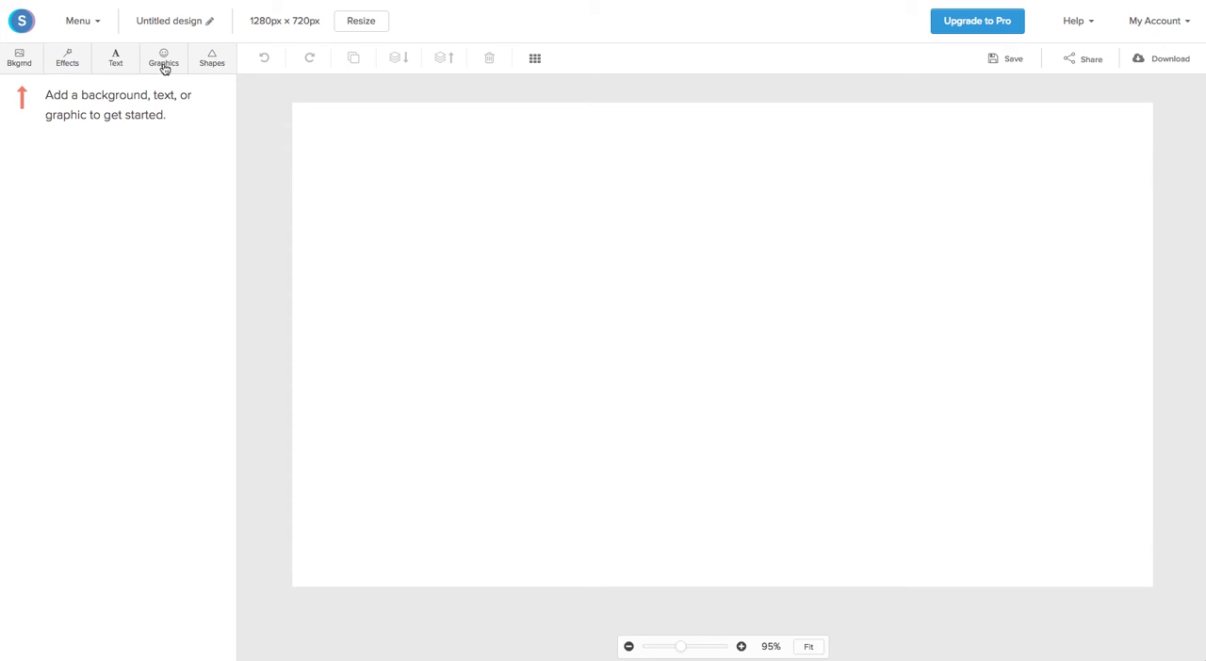
Step: Set the stock photo of a wooden desk with laptop, glasses and coffee cup as the background
left_click(21, 64)
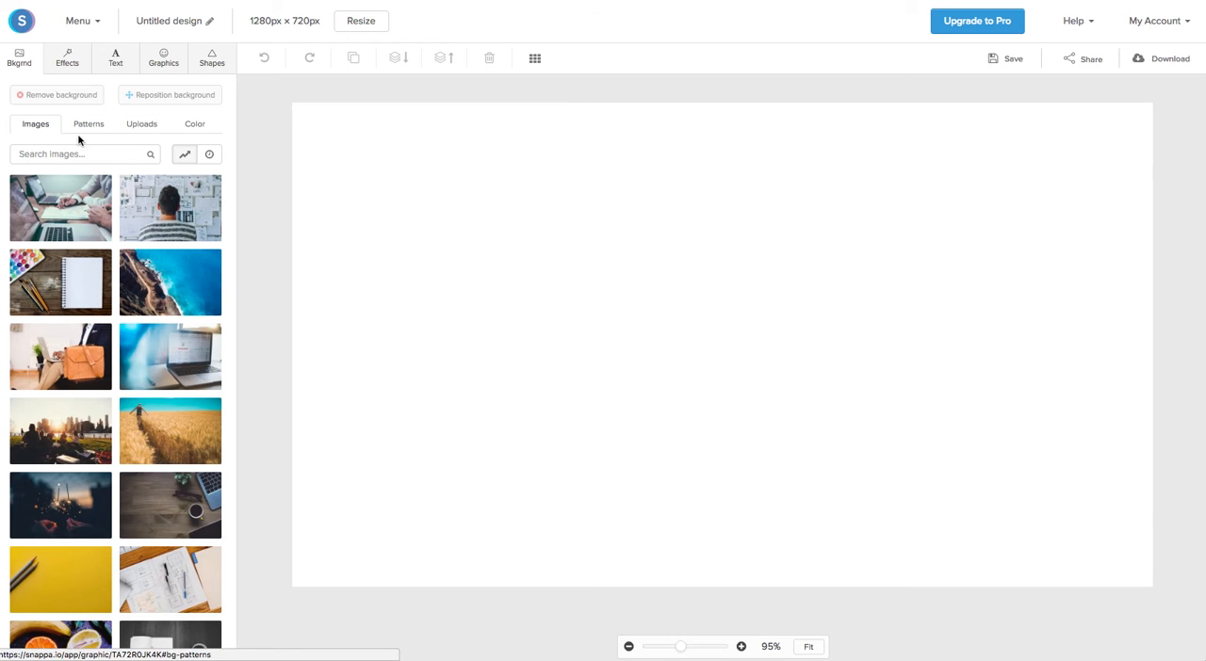
scroll(147, 349, "down", 2)
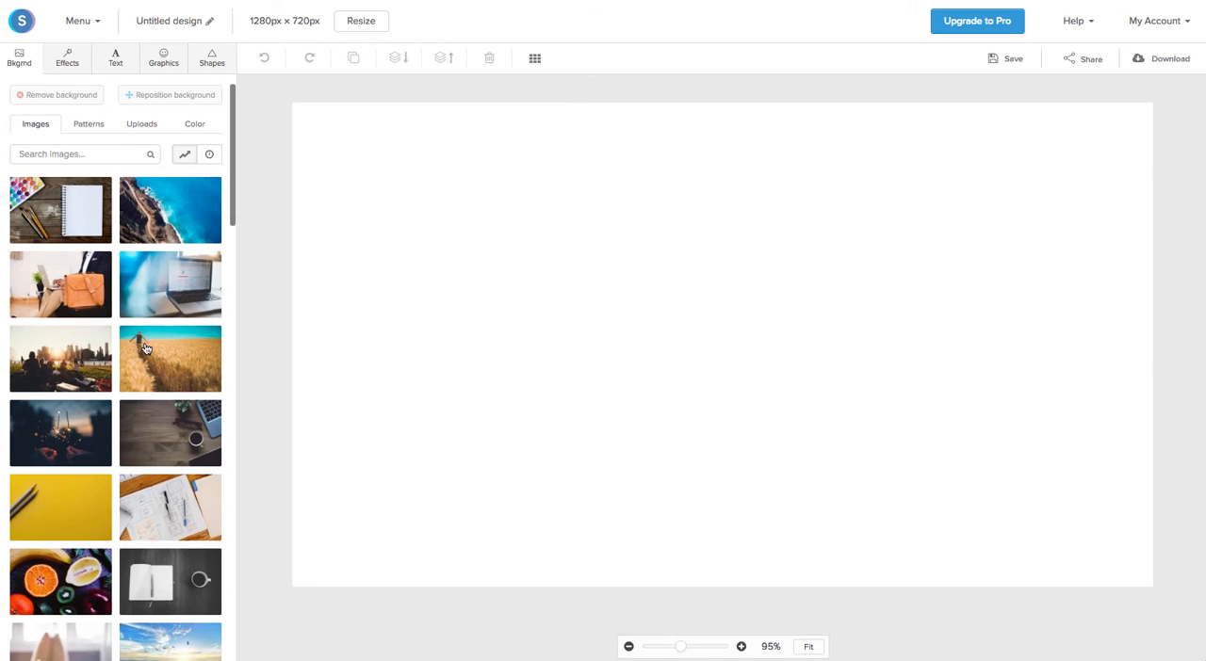
left_click(167, 348)
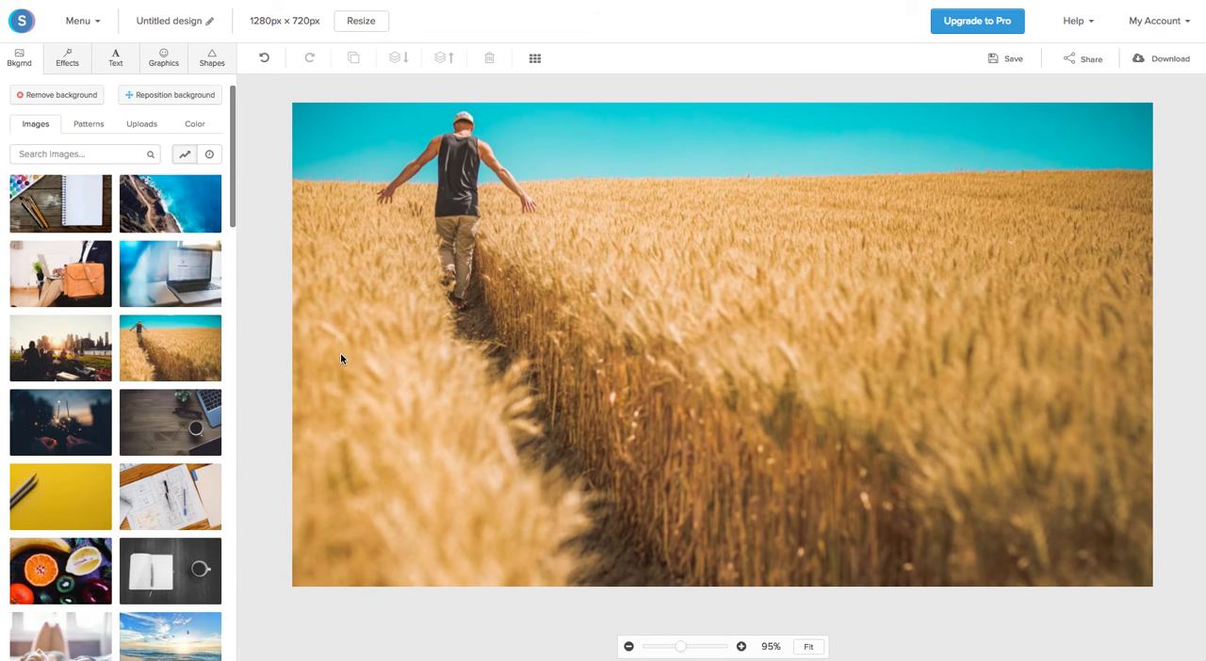
scroll(175, 425, "down", 1)
left_click(177, 429)
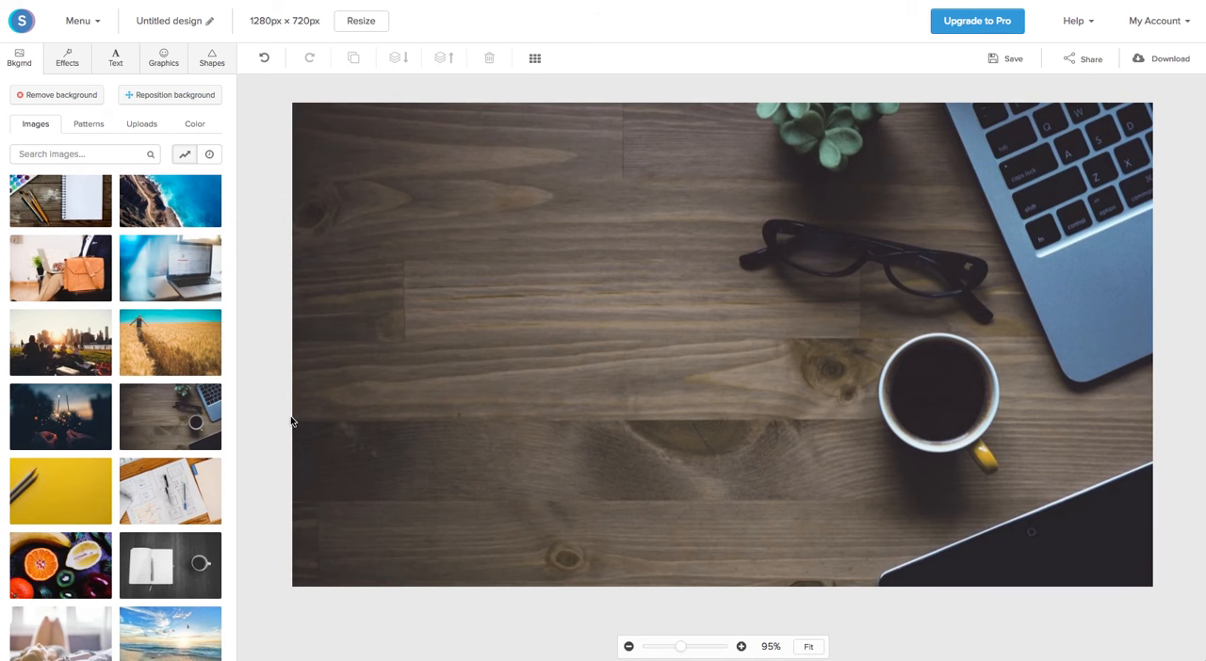
Step: Examine the pattern, upload and color options for the background, and return to the stock images
scroll(38, 185, "down", 1)
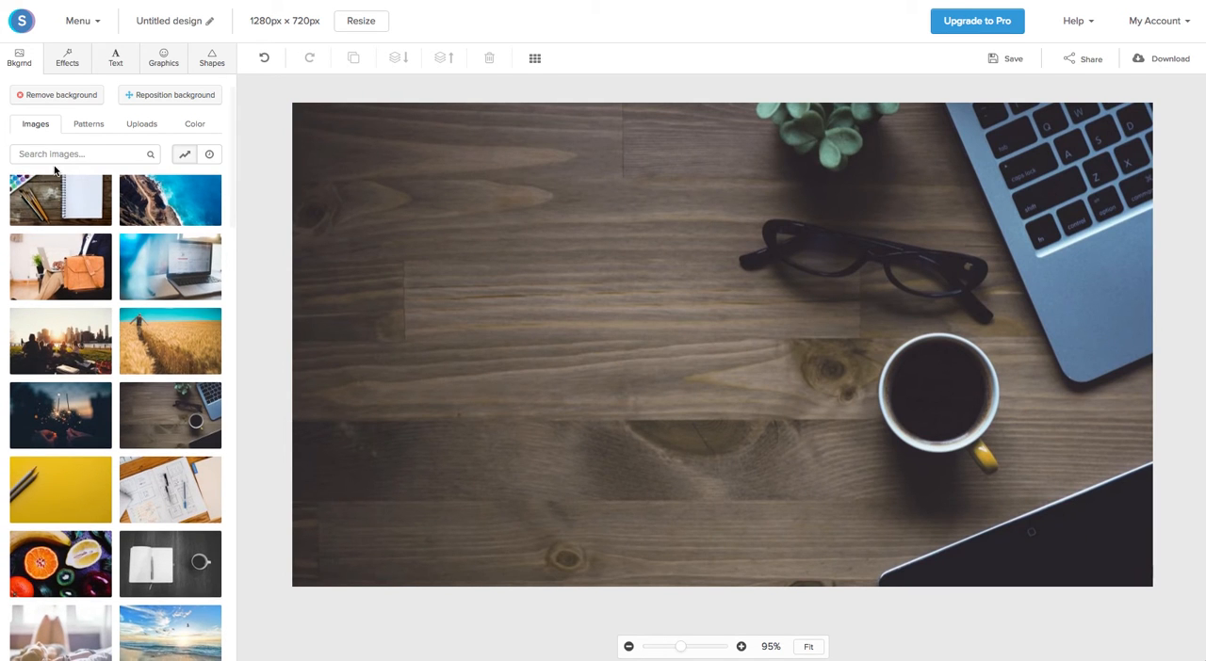
left_click(85, 128)
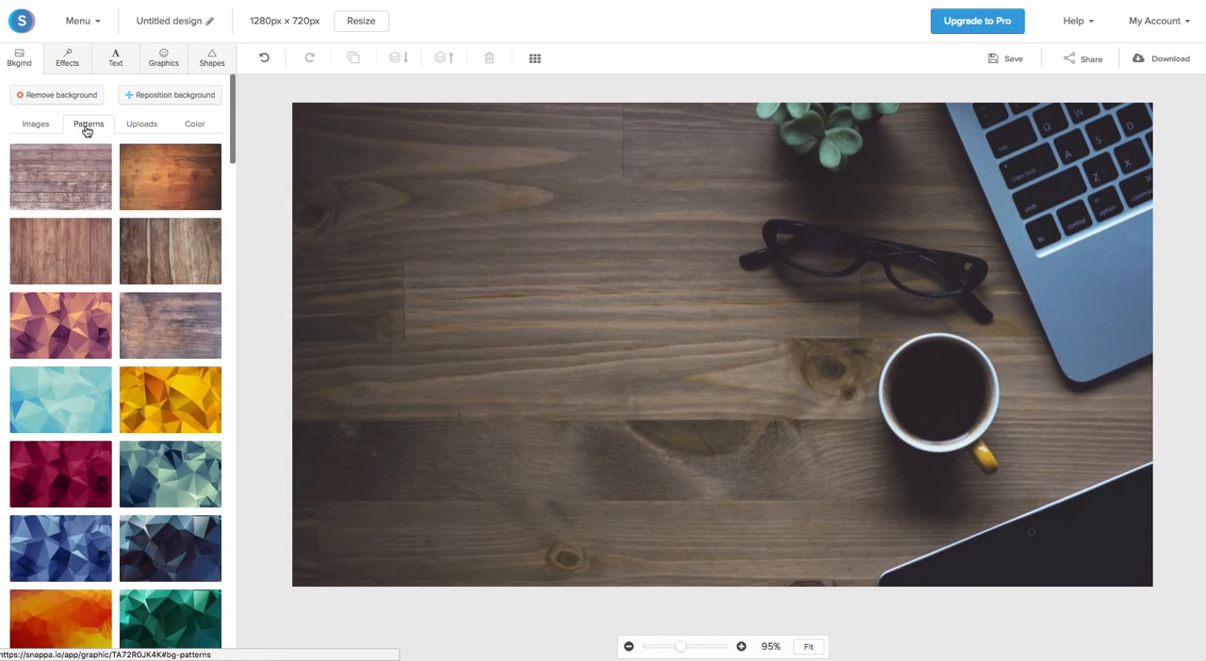
left_click(136, 129)
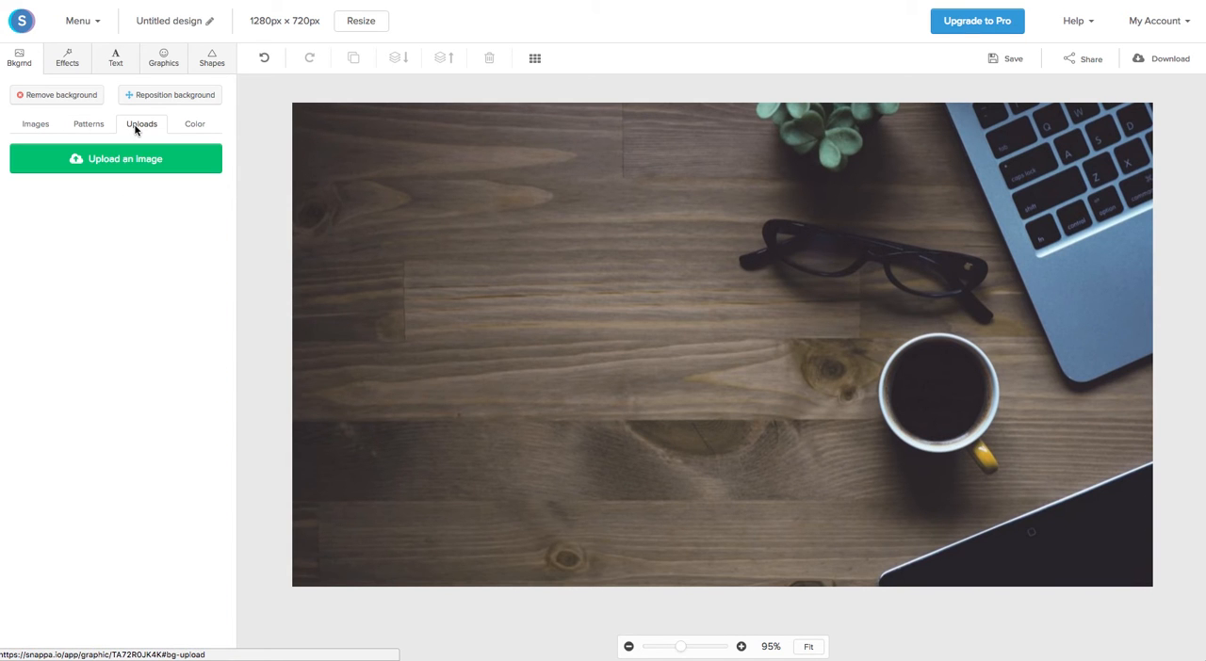
left_click(194, 128)
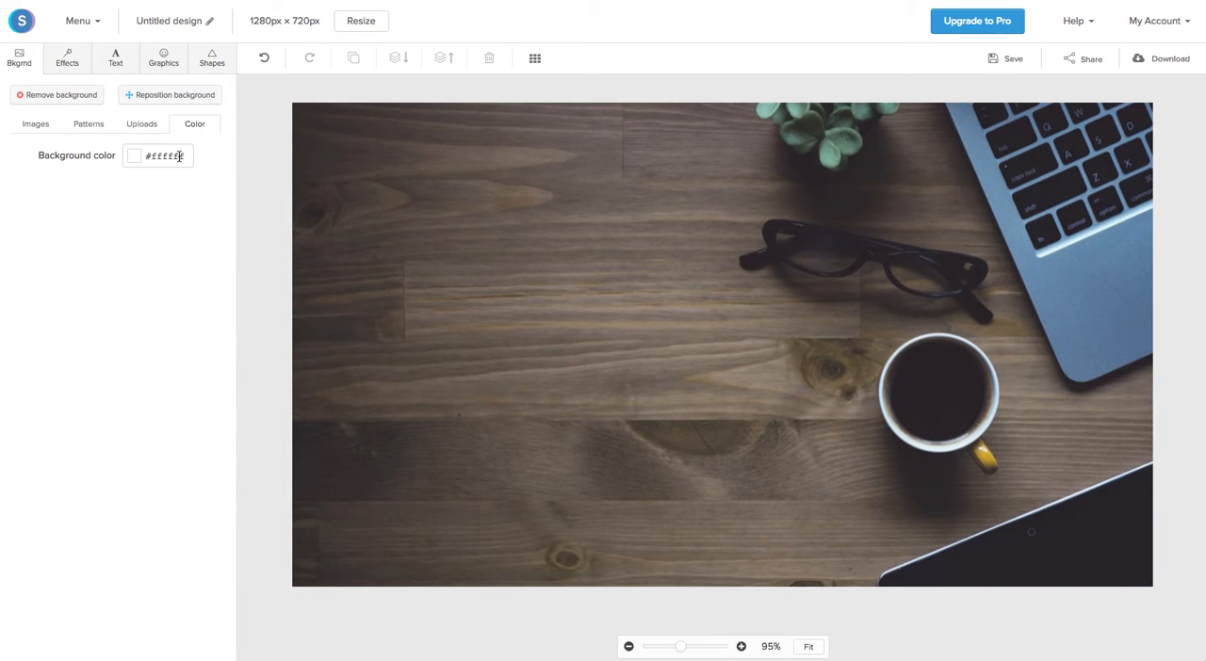
left_click(35, 125)
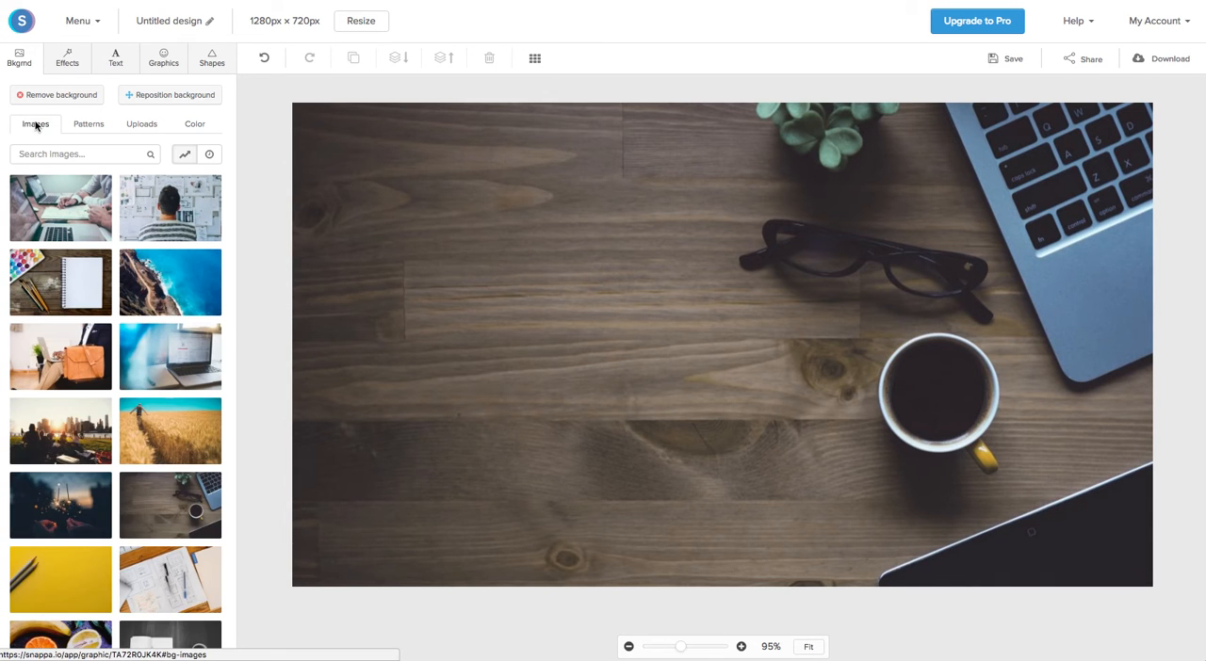
Step: Apply an orange #c27c13 color overlay at strength 4 to the background and set its hue to -21
left_click(68, 60)
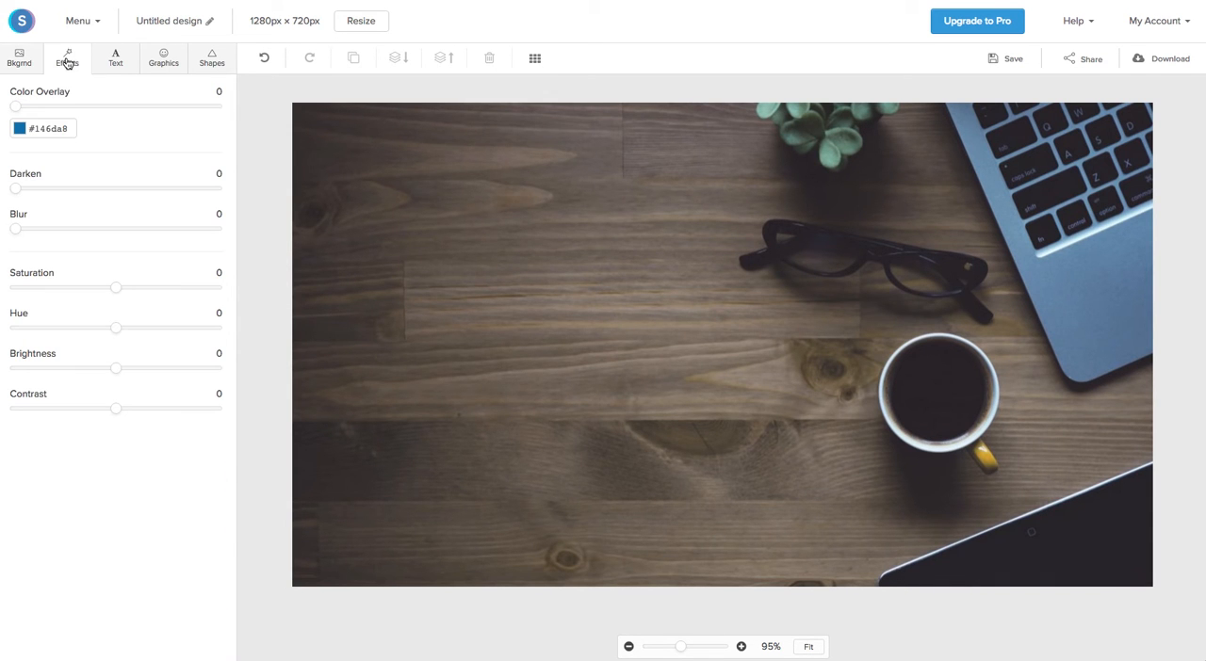
left_click(20, 129)
left_click_drag(122, 183, 120, 233)
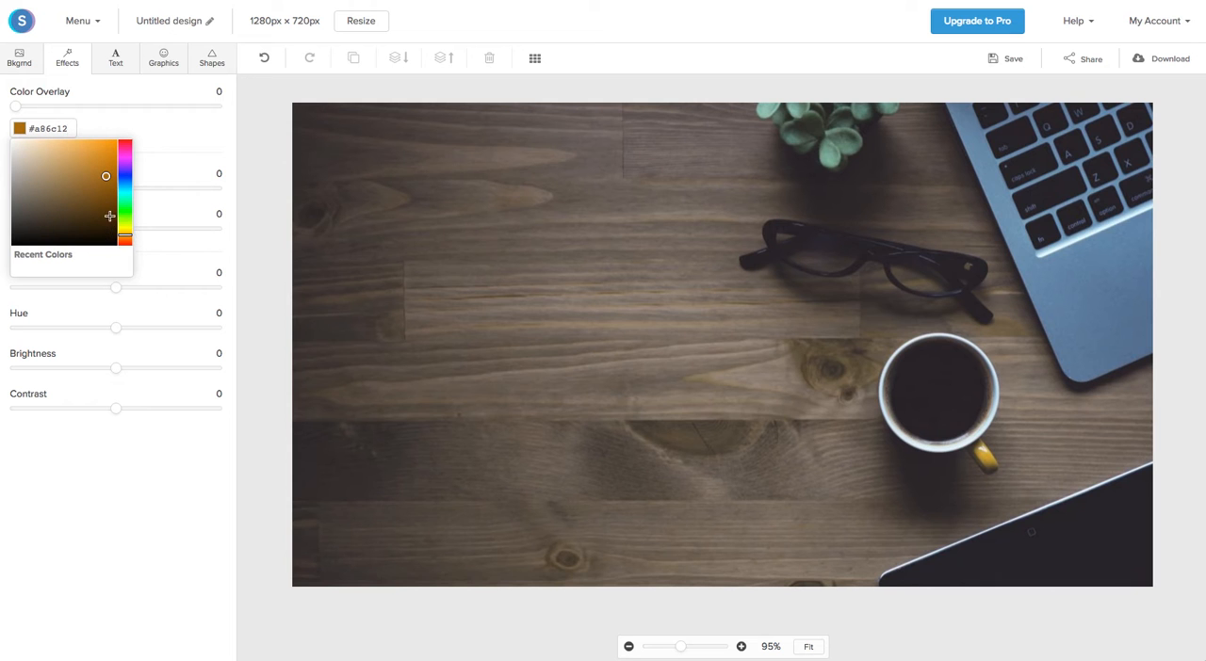
left_click_drag(106, 179, 106, 166)
left_click_drag(12, 104, 43, 110)
left_click(135, 136)
left_click_drag(112, 332, 95, 327)
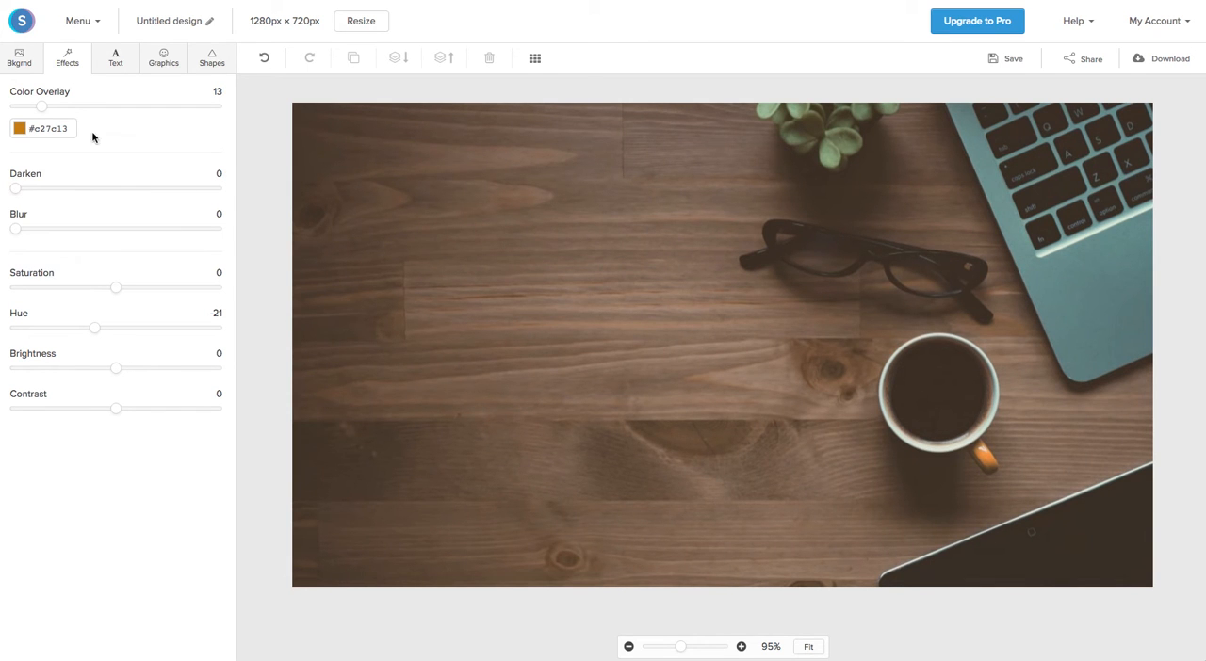
left_click_drag(42, 110, 24, 108)
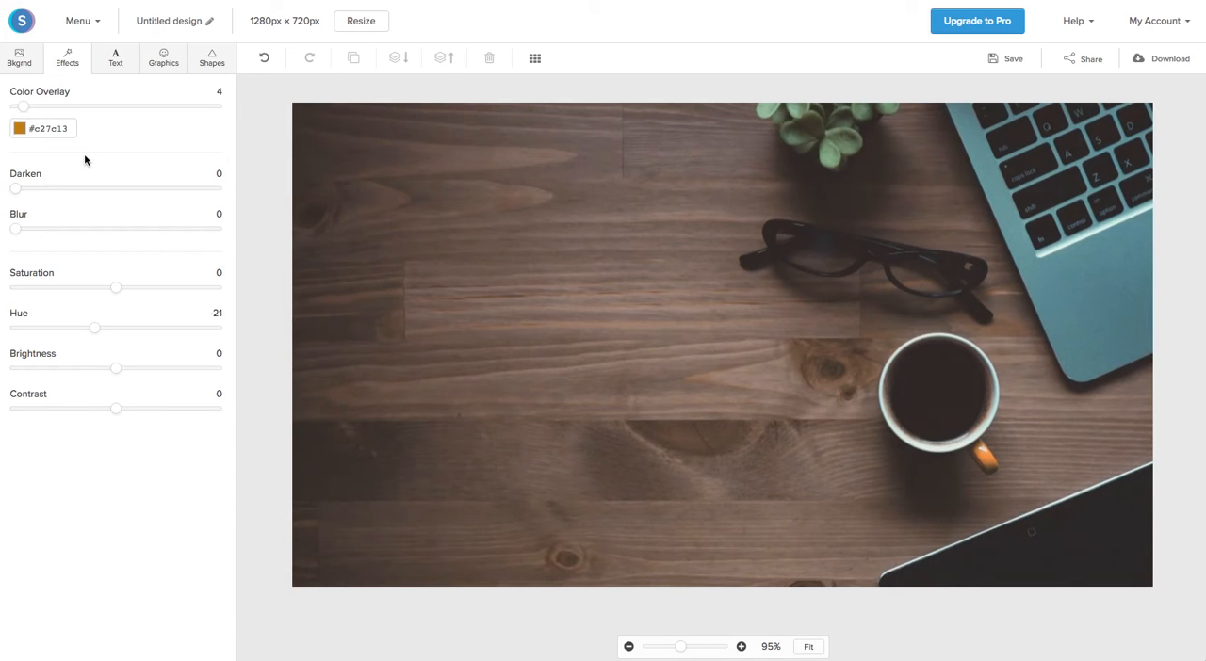
Step: Add a heading to the canvas and replace its text with the presenter's first name followed by "how to videos"
left_click(113, 70)
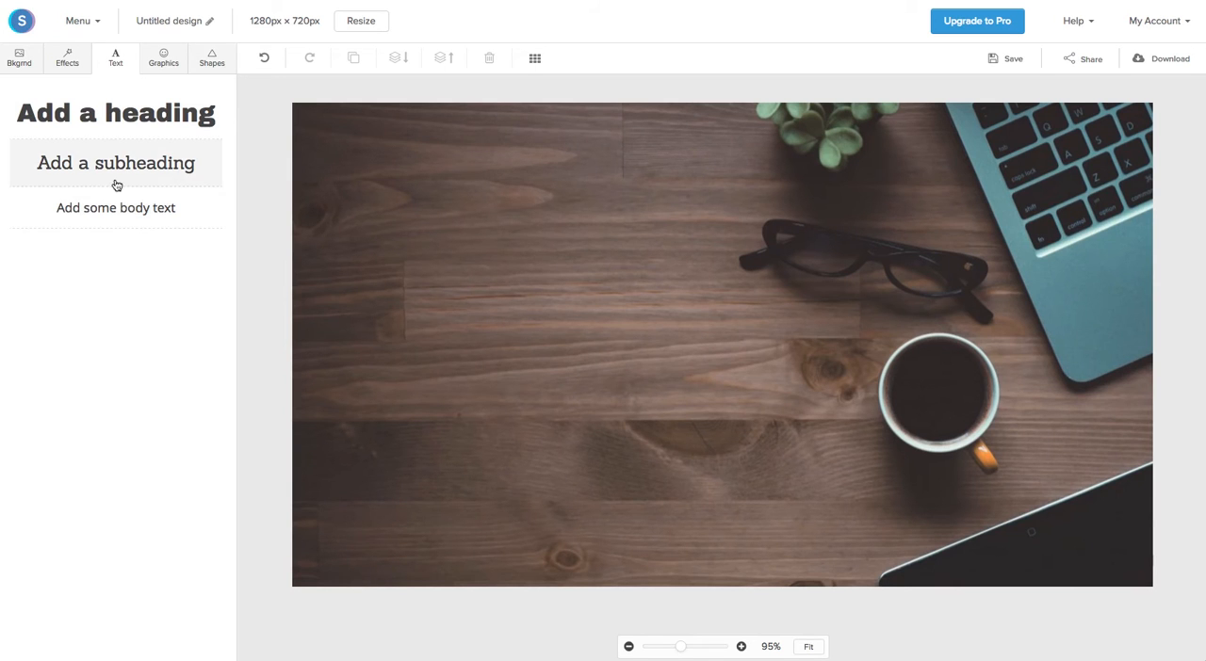
left_click(115, 132)
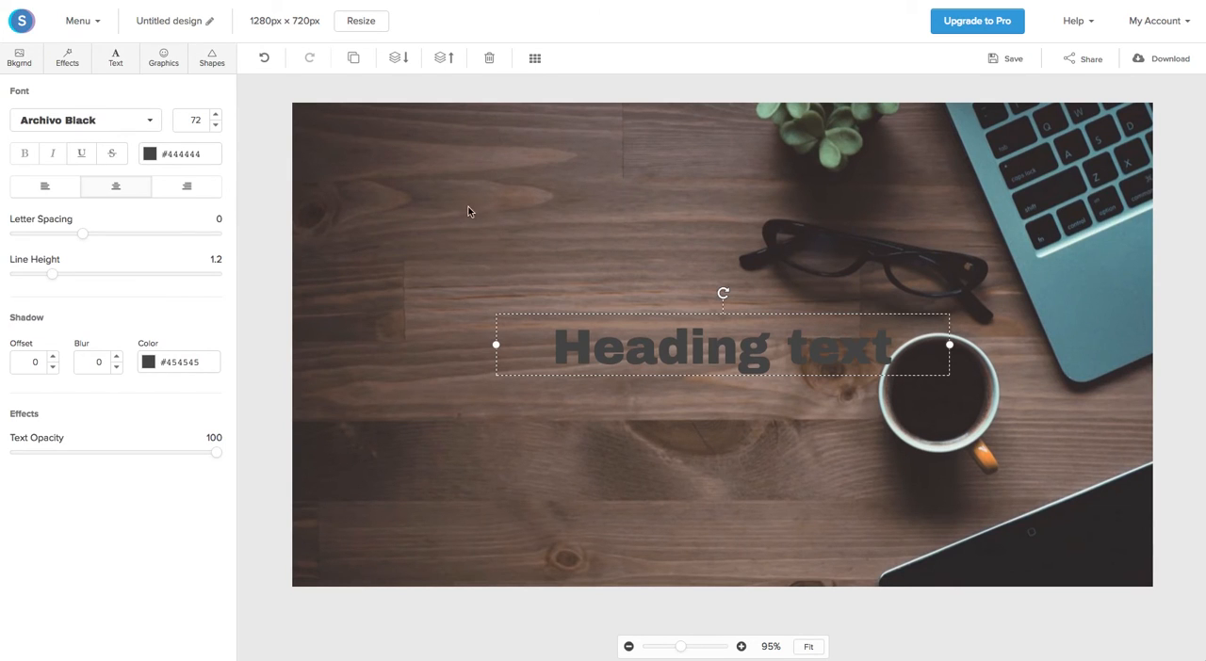
left_click(635, 343)
left_click(636, 350)
double_click(636, 350)
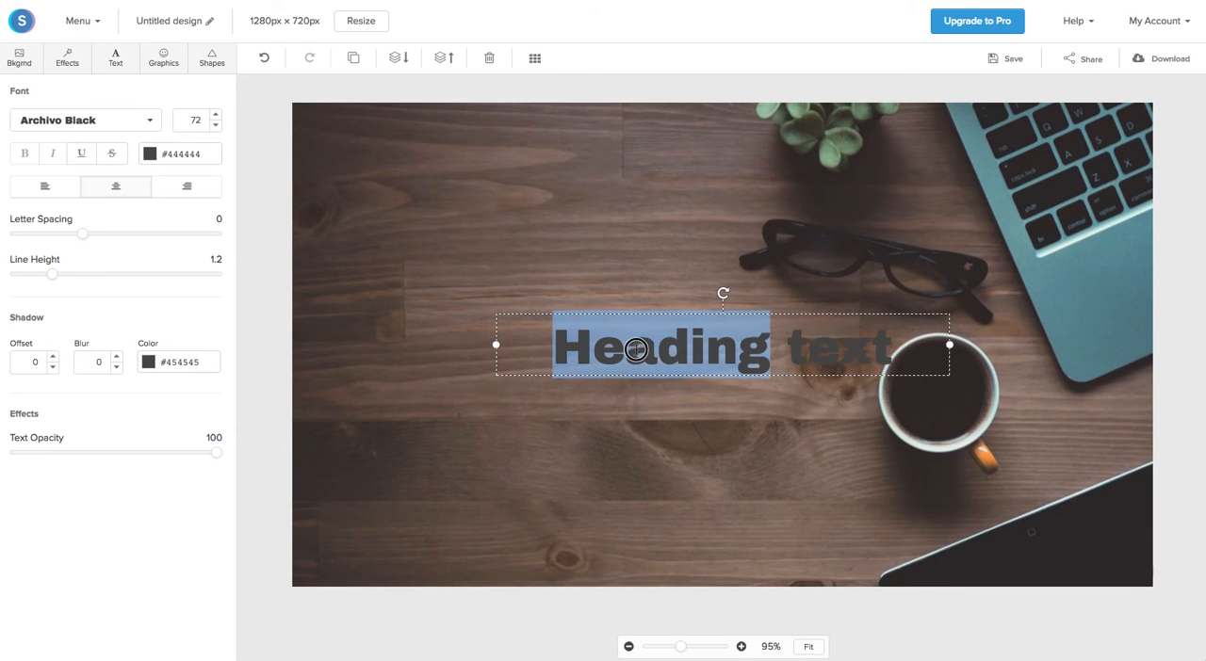
triple_click(637, 349)
type("James")
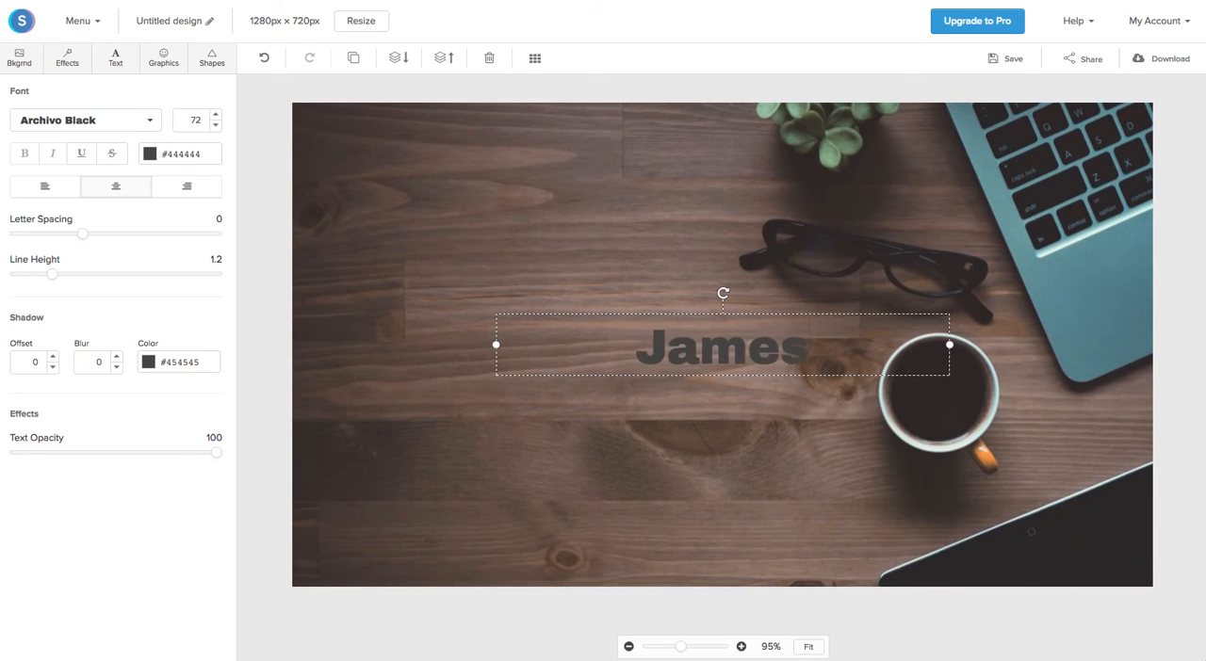
type(" how to vi")
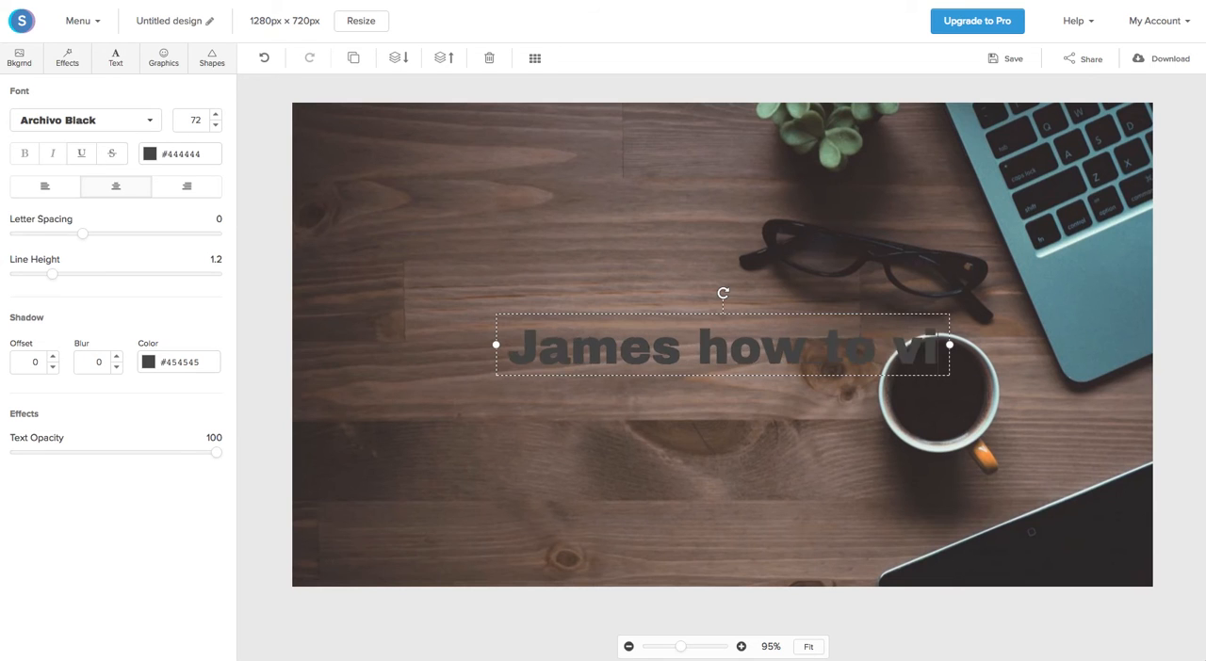
type("deos")
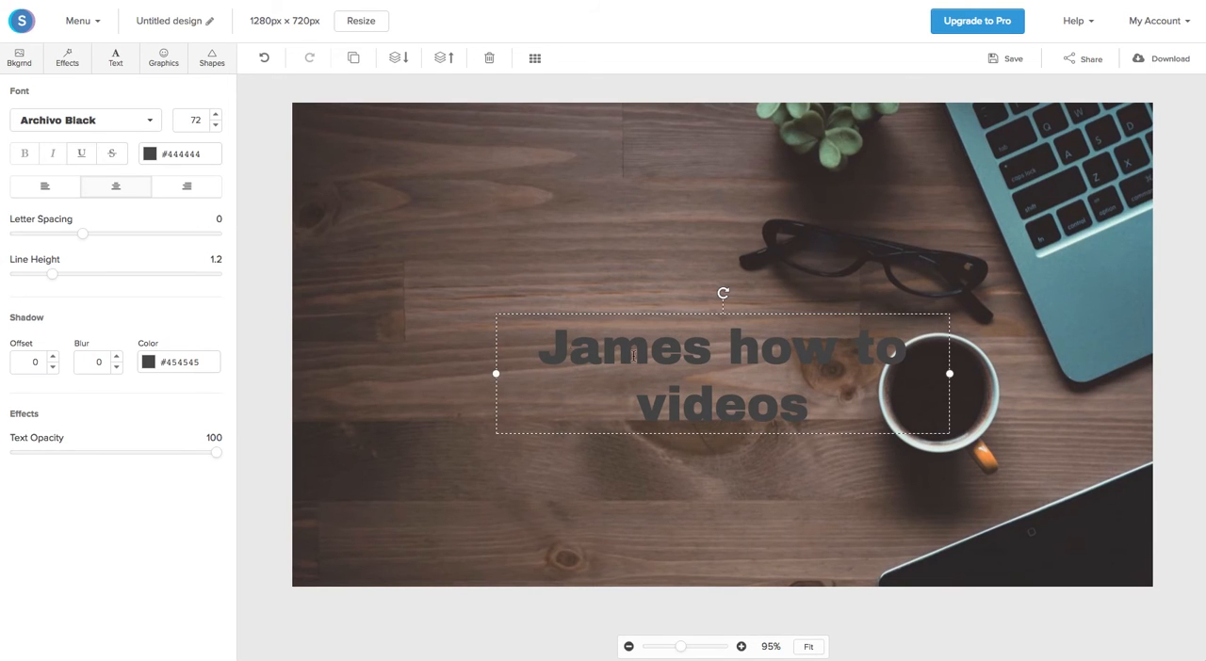
Step: Set the heading's text color to near-white #fffafa
left_click_drag(541, 348, 808, 392)
left_click(151, 156)
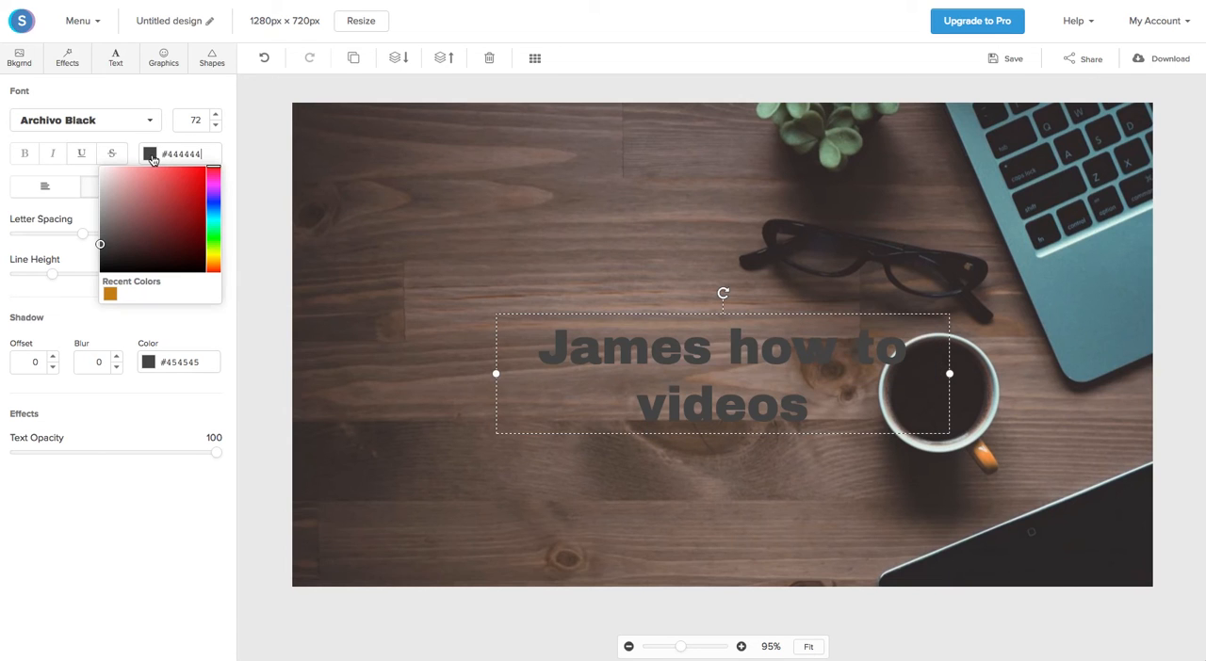
left_click_drag(102, 243, 103, 166)
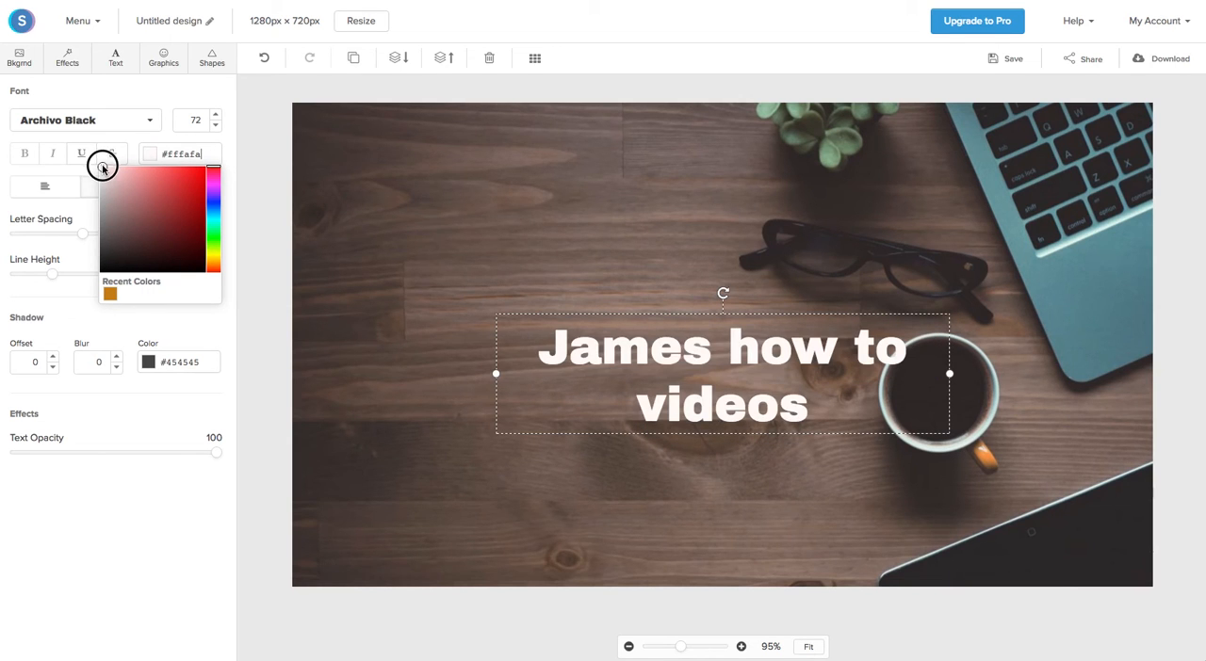
Step: Change the heading's font to Arial
left_click(147, 128)
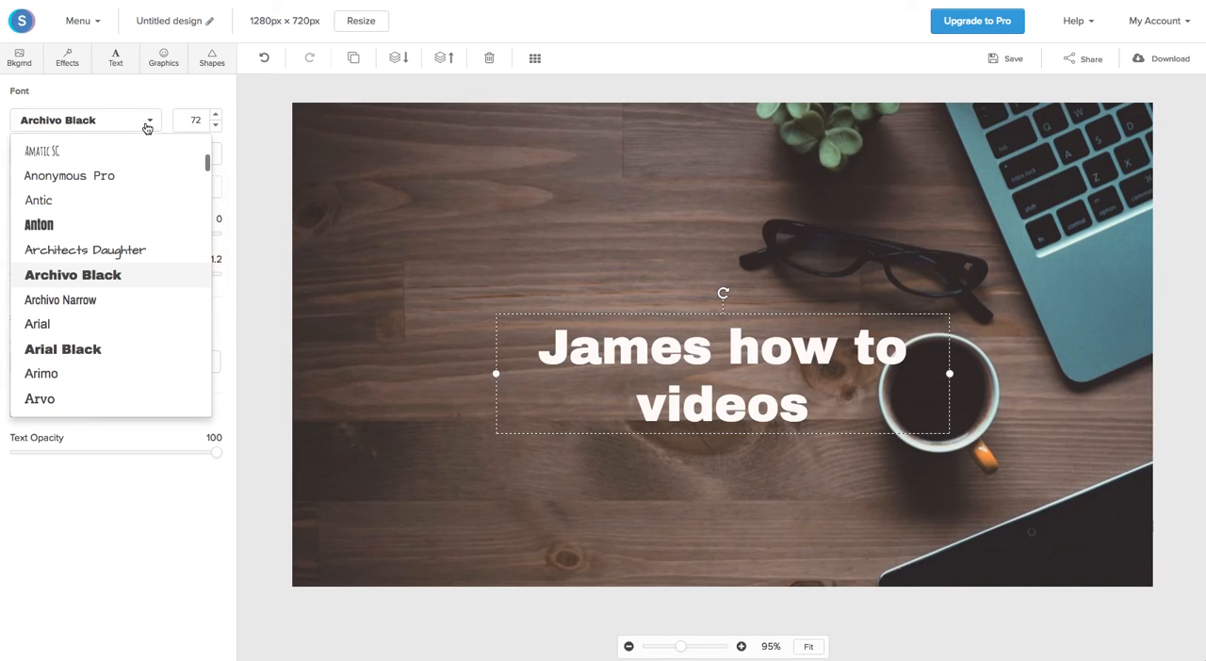
scroll(99, 271, "down", 2)
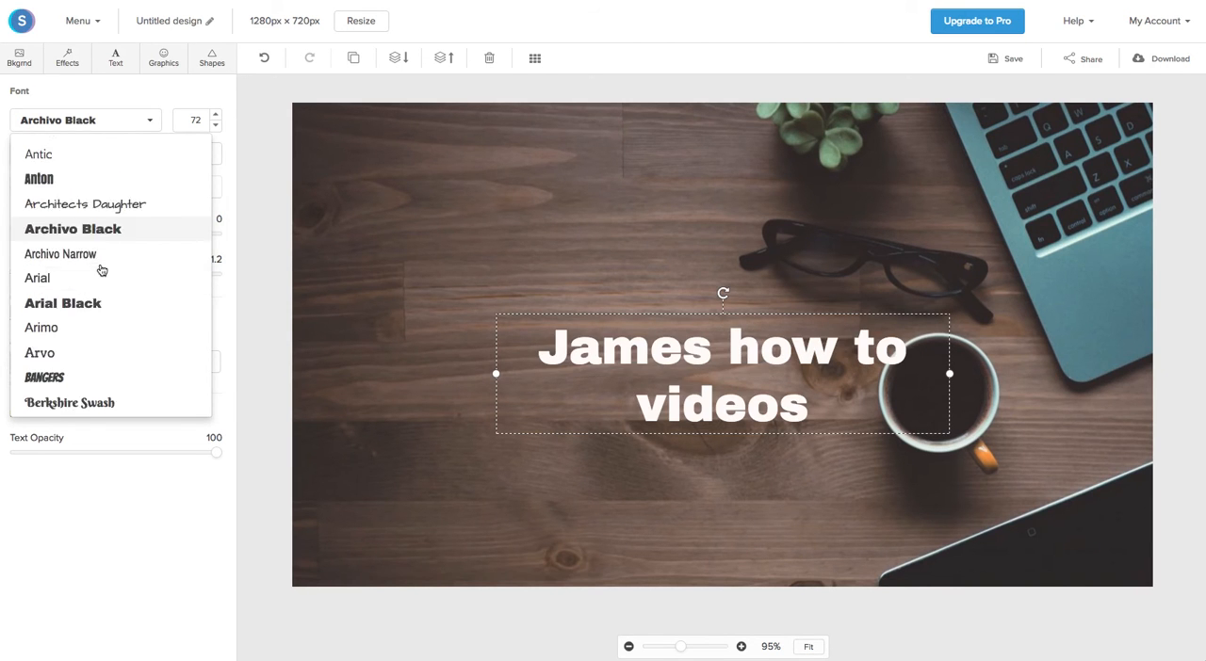
left_click(42, 251)
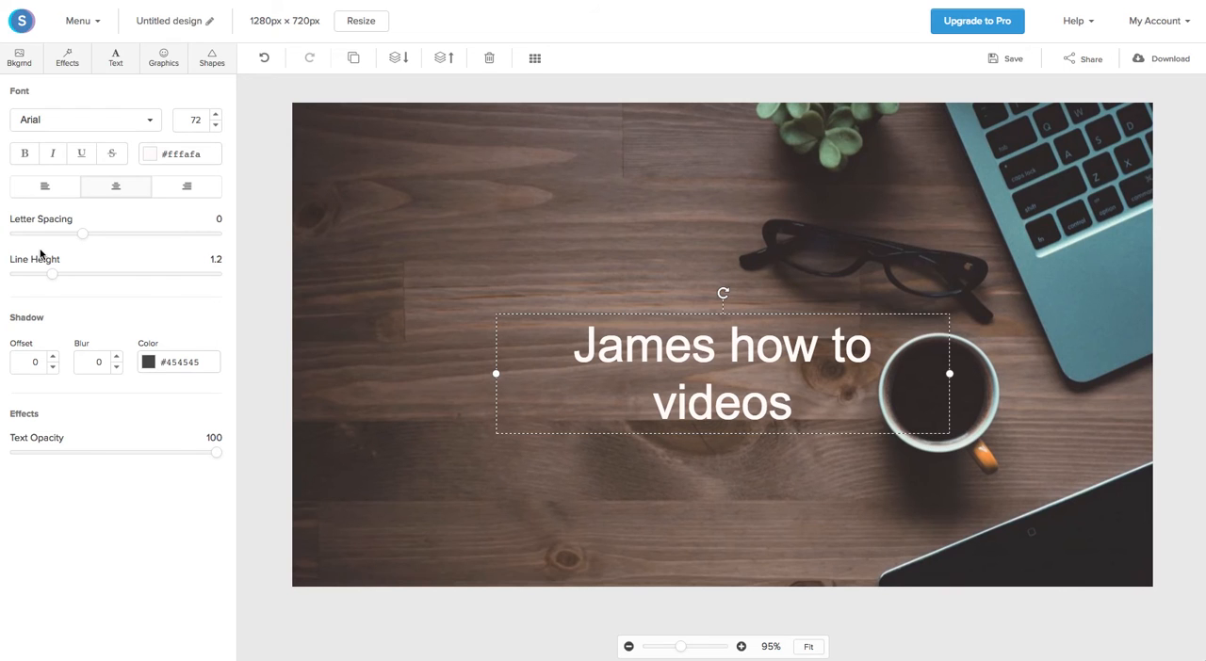
Step: Left-align the heading text and move the heading to the upper-left area of the canvas
left_click(54, 188)
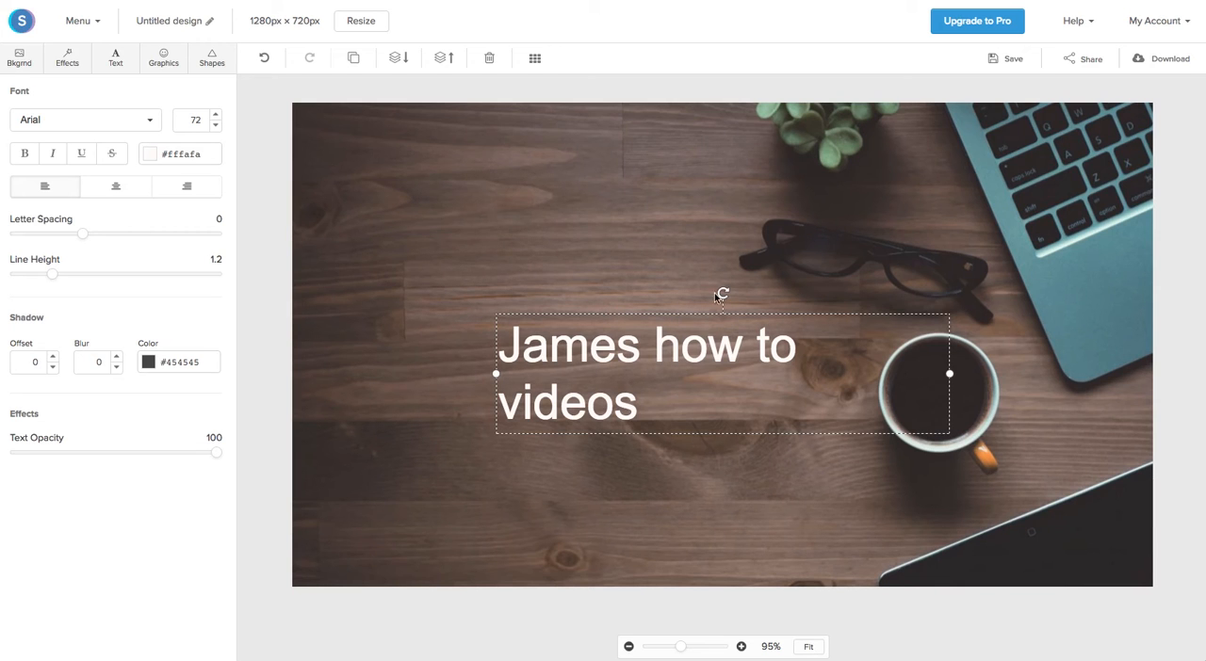
left_click(453, 410)
left_click_drag(519, 380, 362, 181)
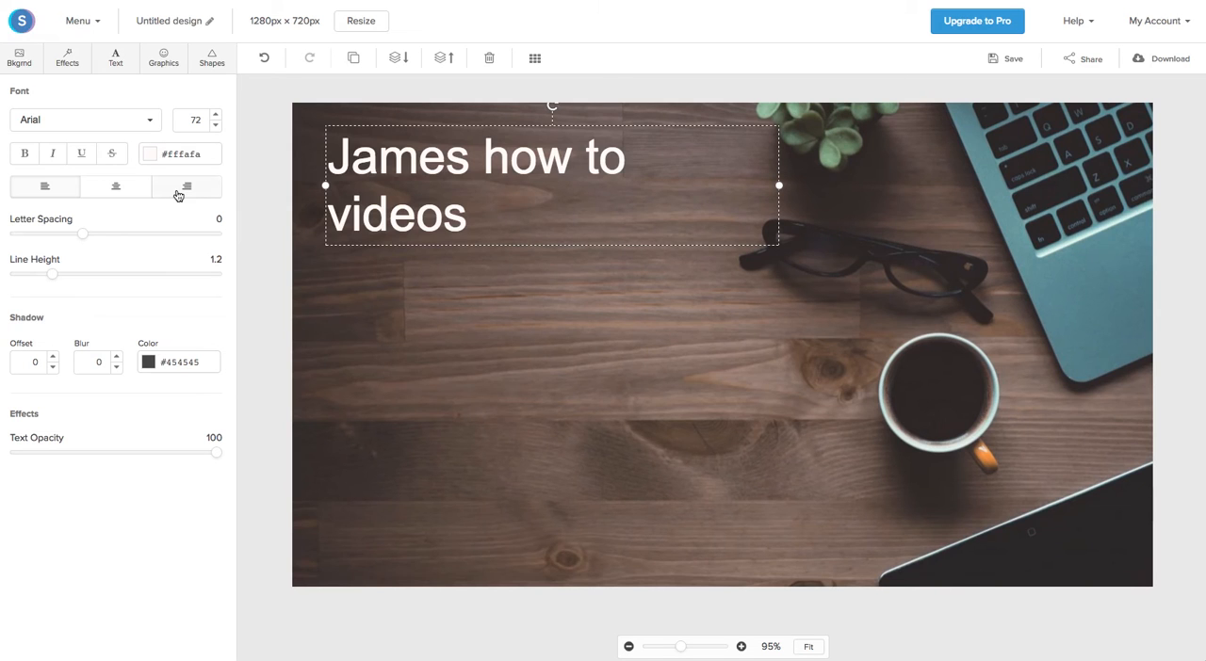
Step: Center the heading text and set its letter spacing to 5 and line height to 1.4
left_click(107, 193)
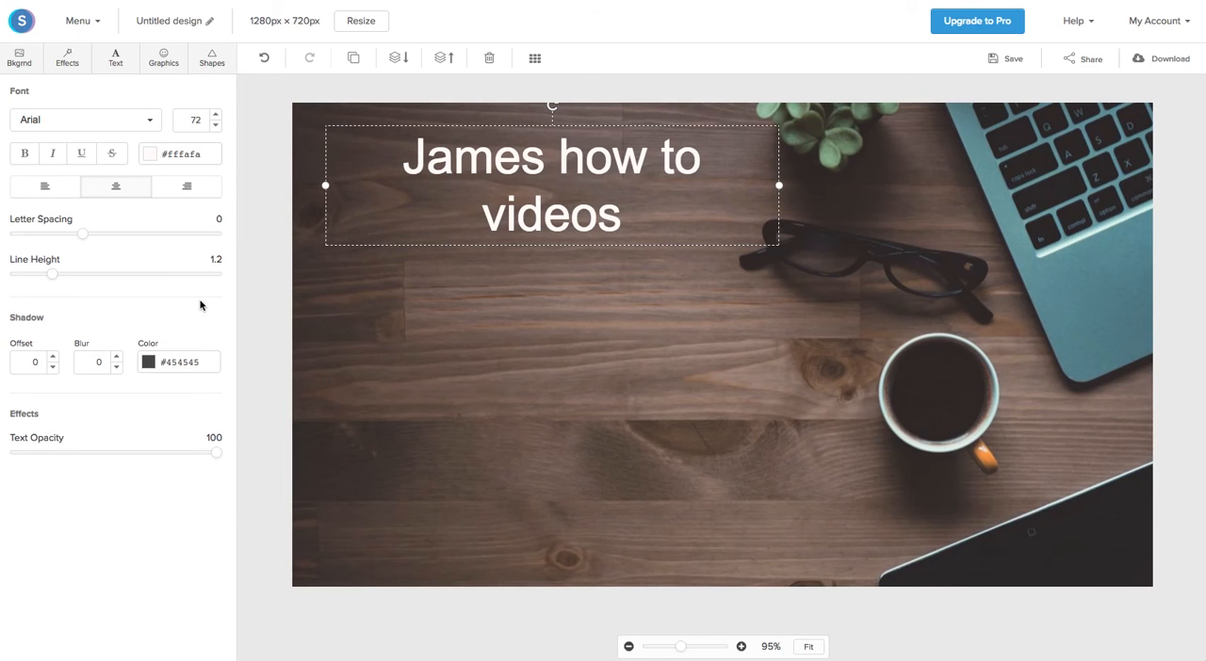
left_click_drag(82, 236, 114, 234)
left_click_drag(59, 274, 71, 274)
Step: Try shadow offsets from -7 to 7 on the heading and reset the offset to 0
left_click(53, 367)
left_click(52, 367)
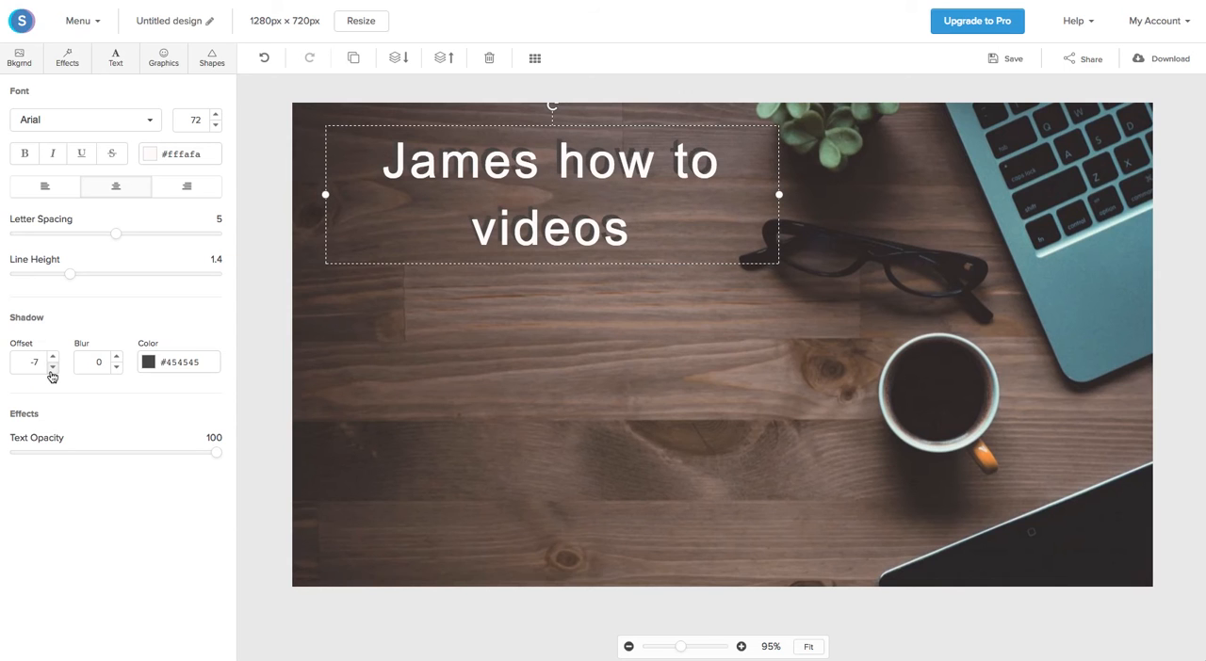
left_click(54, 358)
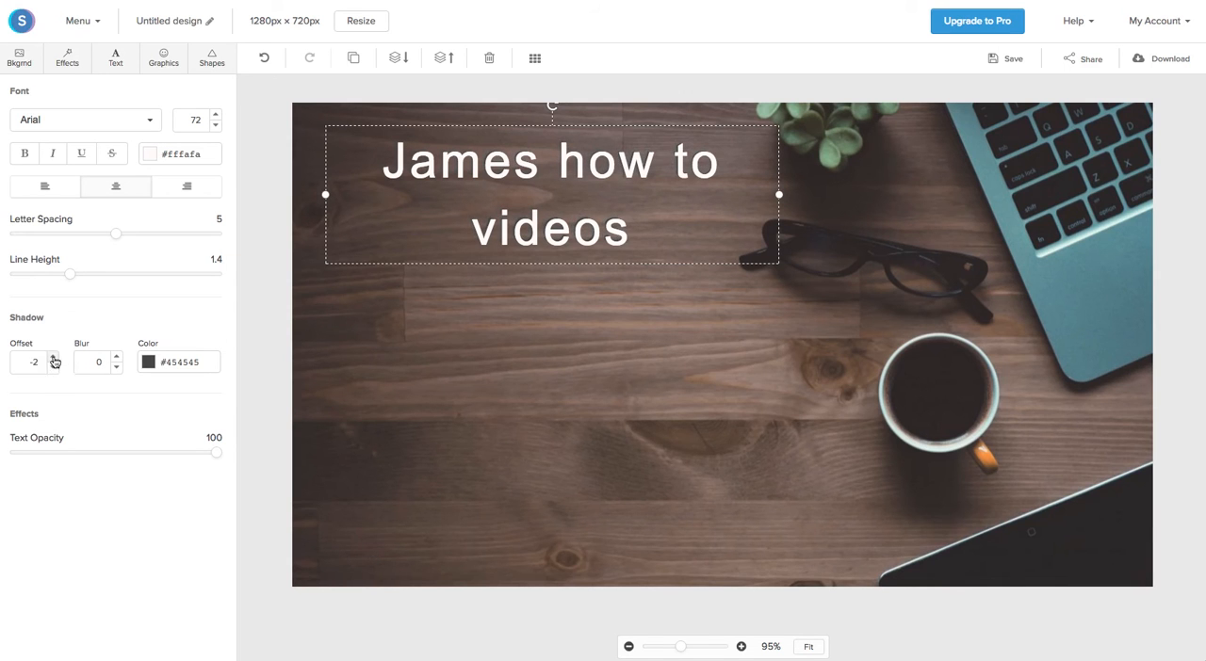
left_click(54, 358)
left_click(54, 358)
left_click(54, 358)
left_click(54, 358)
left_click(54, 358)
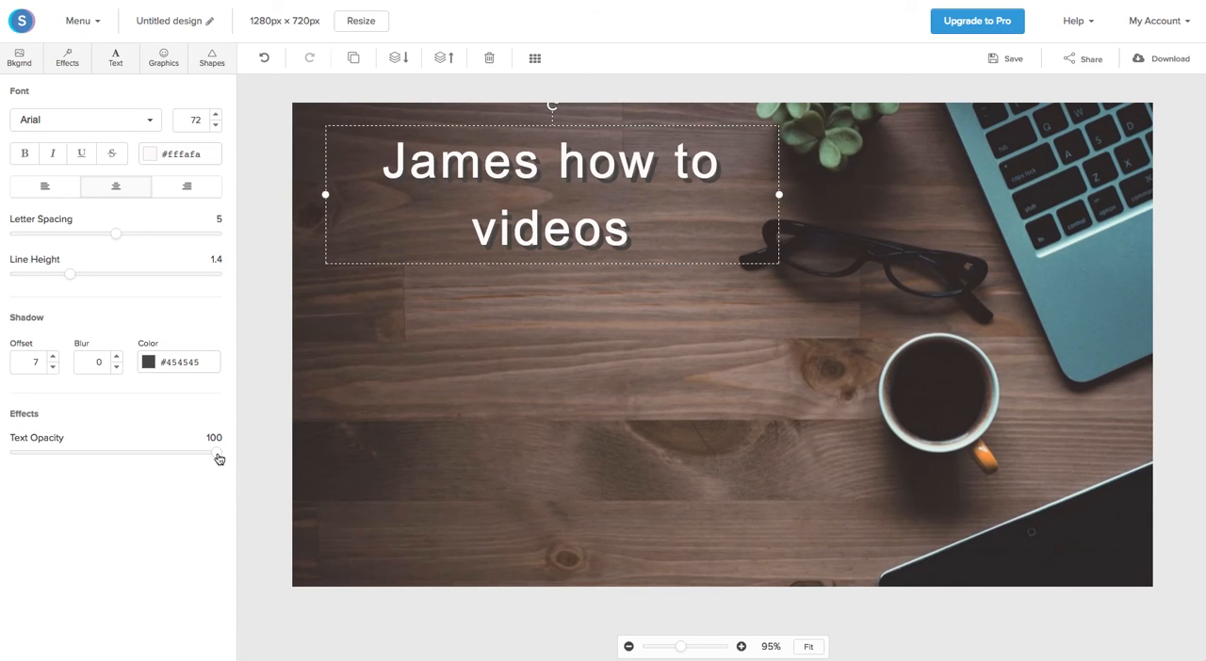
mouse_move(217, 458)
left_mouse_down()
mouse_move(82, 450)
mouse_move(227, 453)
left_mouse_up()
left_click(54, 368)
left_click(53, 367)
left_click(54, 368)
left_click(54, 368)
left_click(54, 368)
left_click(53, 370)
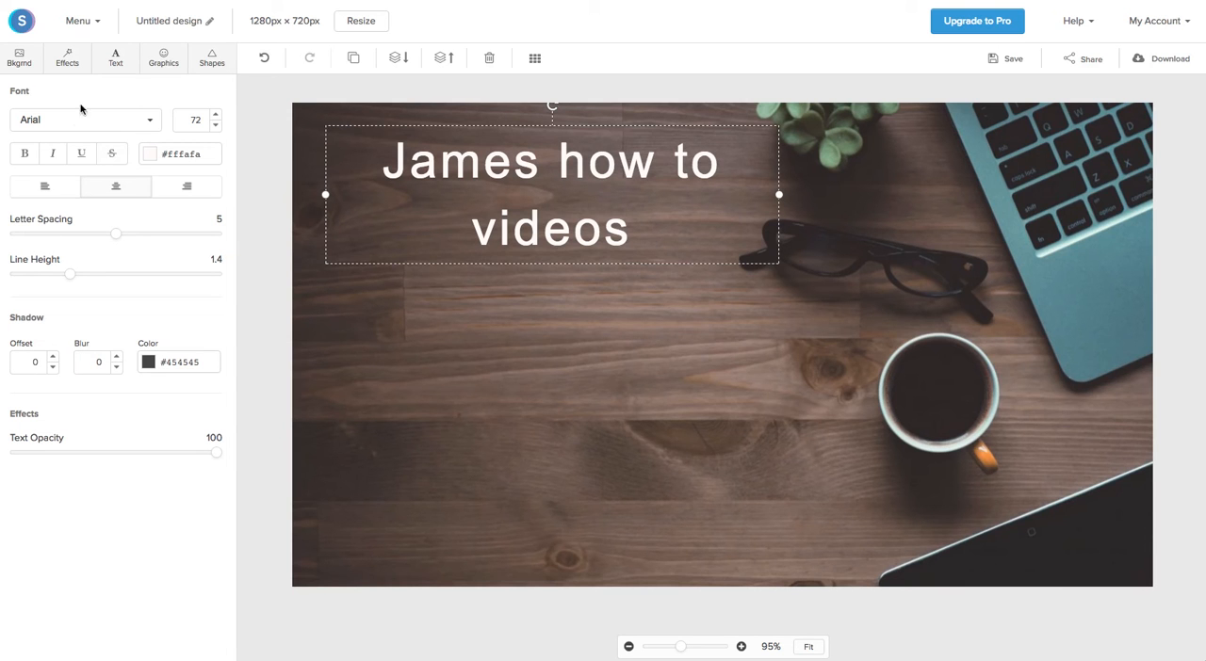
Step: Add a solid rectangle shape, enlarge it and move it over the heading in the upper-left area of the canvas
left_click(211, 60)
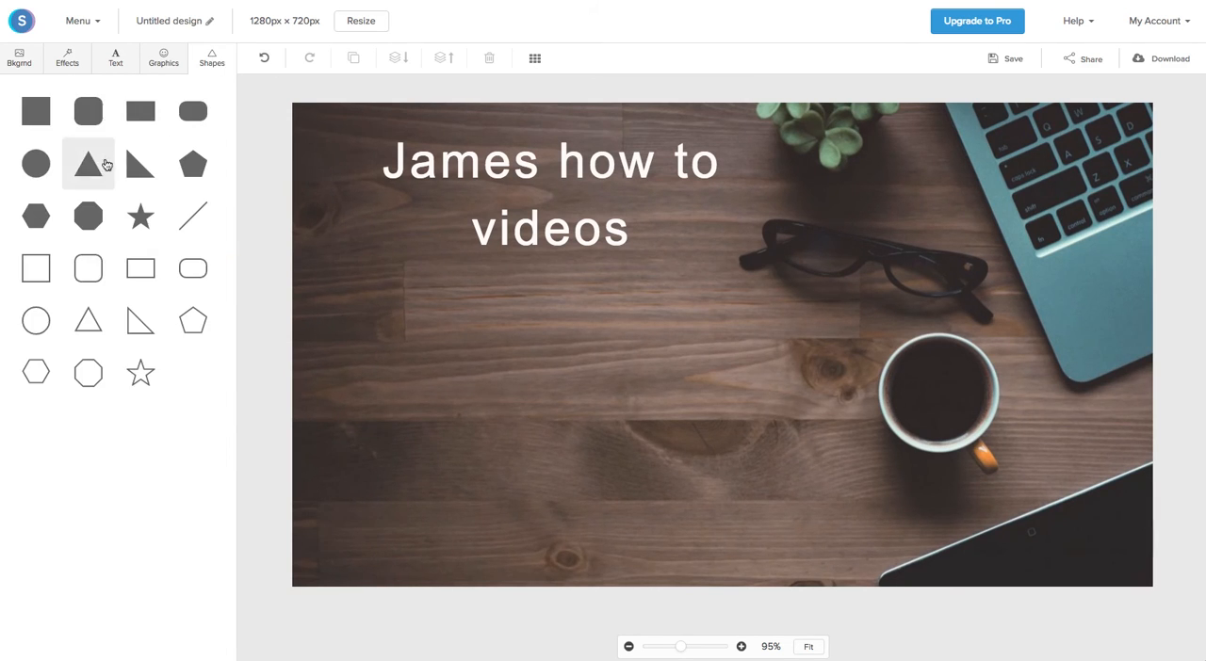
left_click(140, 123)
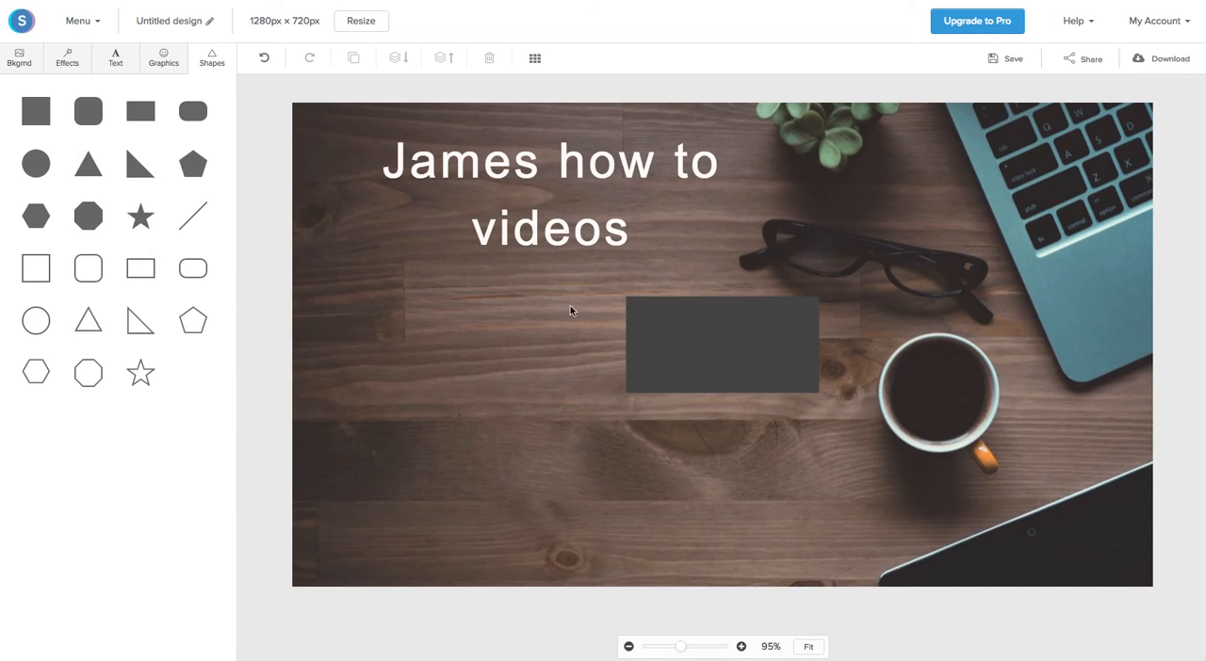
left_click(647, 325)
left_click_drag(626, 298, 349, 193)
left_click_drag(562, 288, 530, 243)
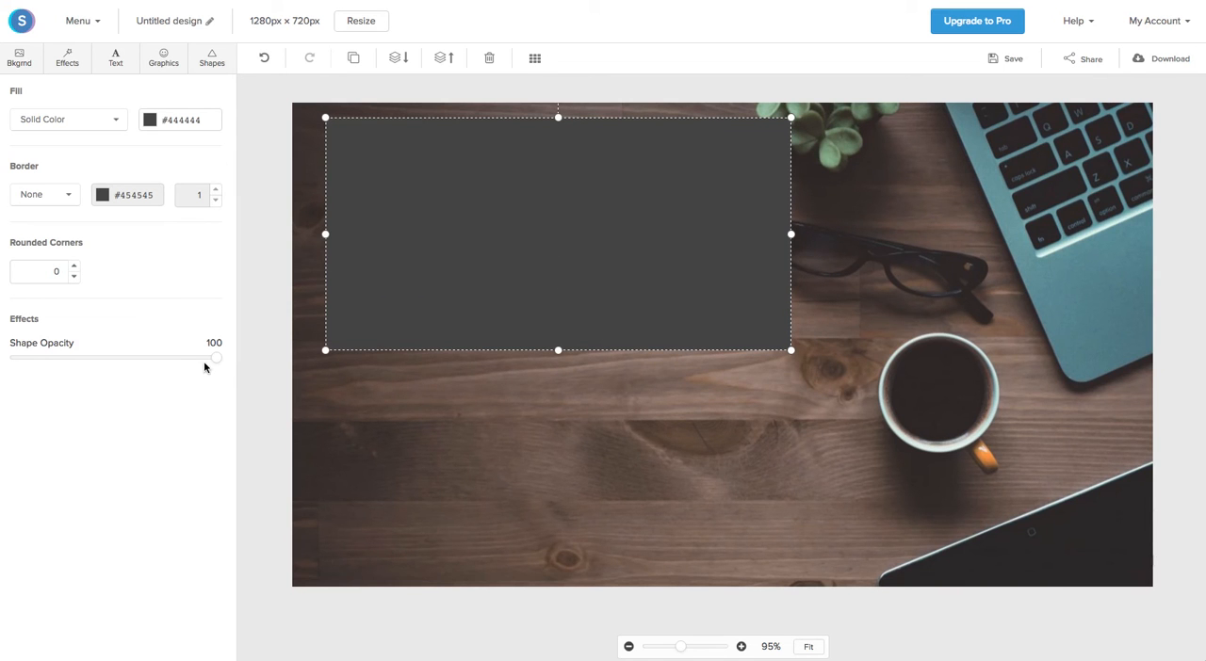
Step: Set the rectangle's opacity to 50 and move it one layer back, behind the heading
left_click_drag(216, 359, 117, 361)
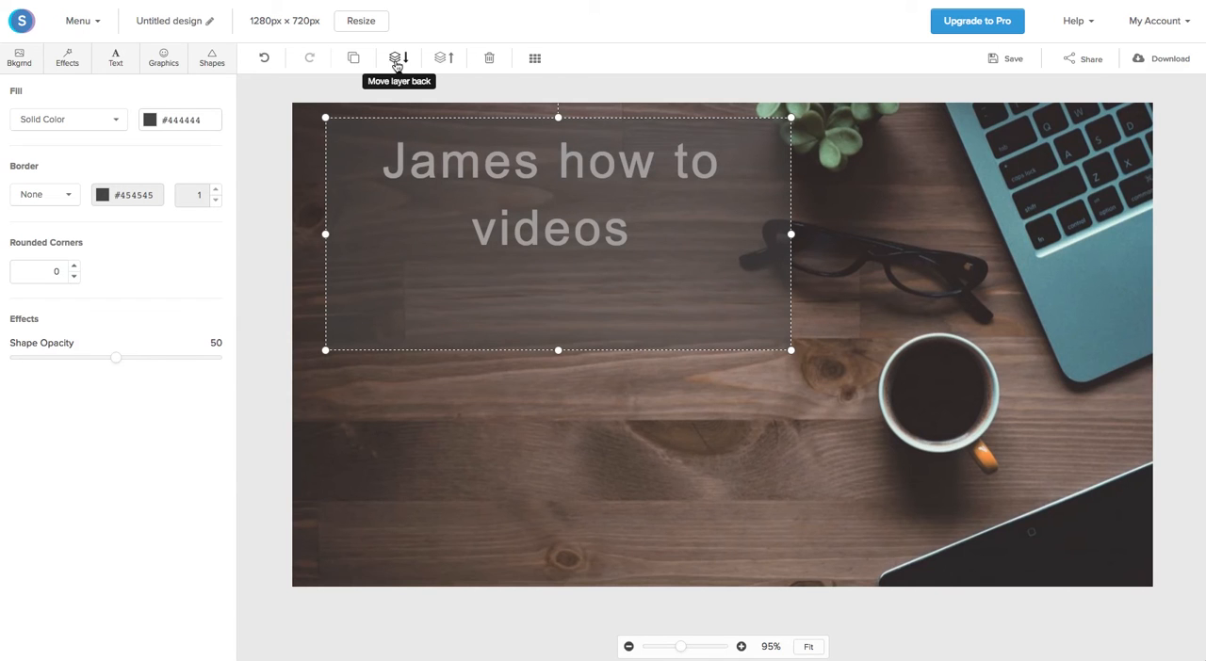
left_click(397, 62)
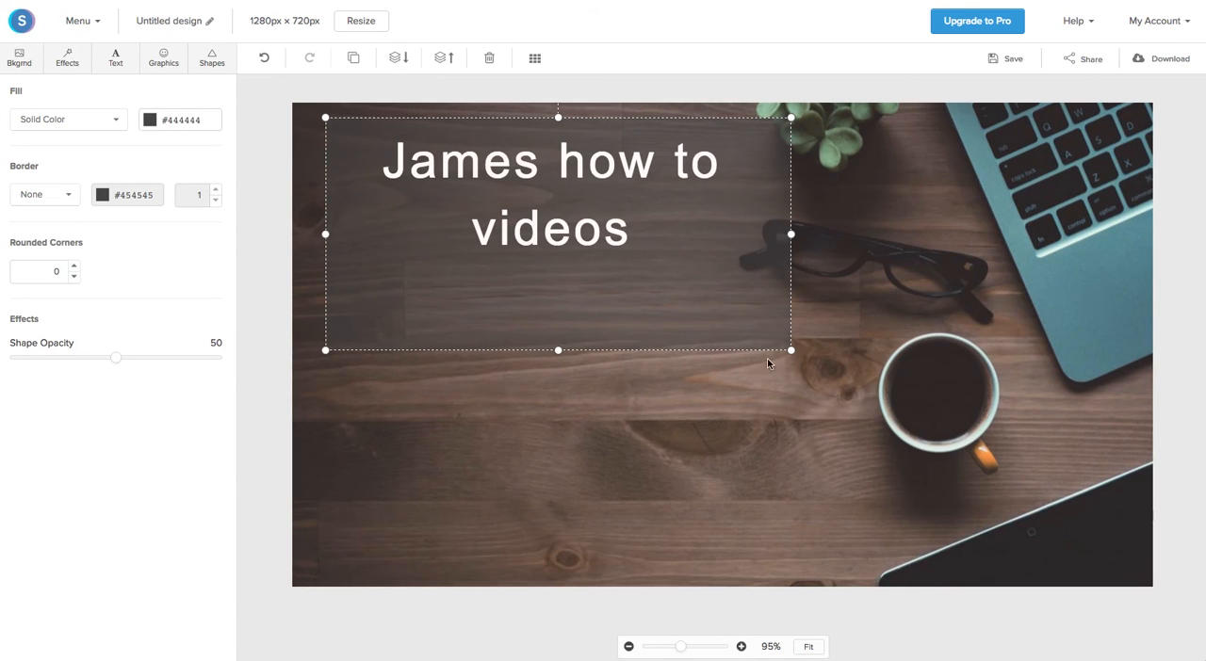
Step: Shrink the translucent rectangle to fit closely around the heading and center it behind the text
left_click_drag(793, 349, 733, 322)
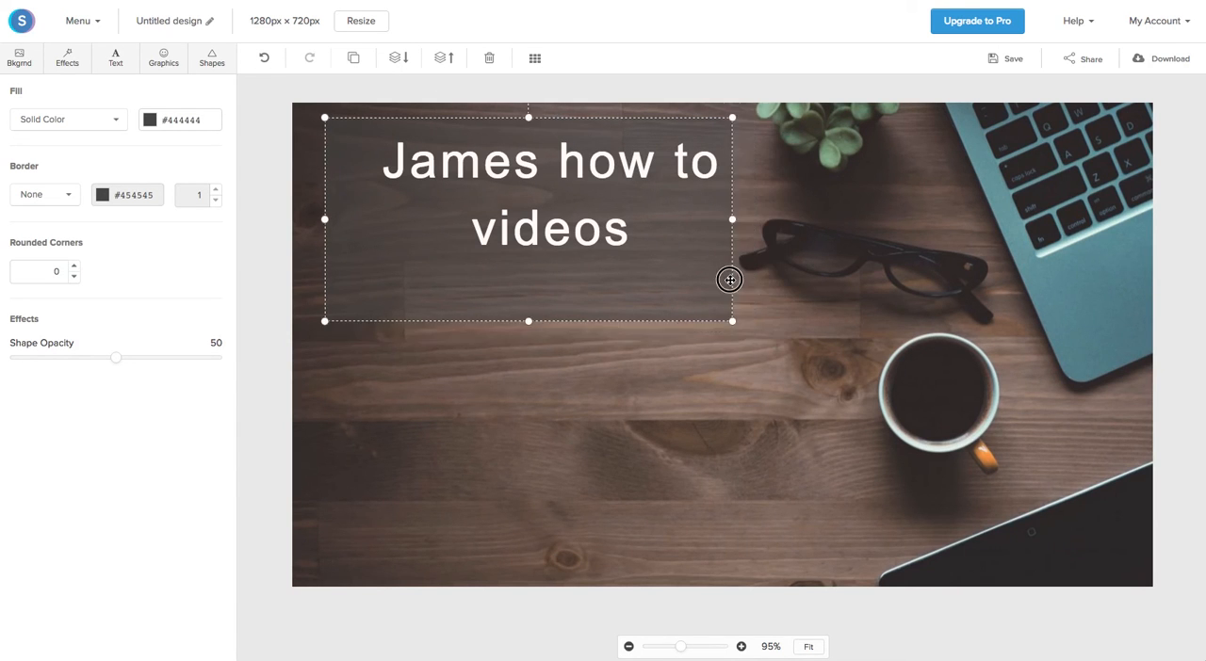
left_click_drag(619, 278, 556, 286)
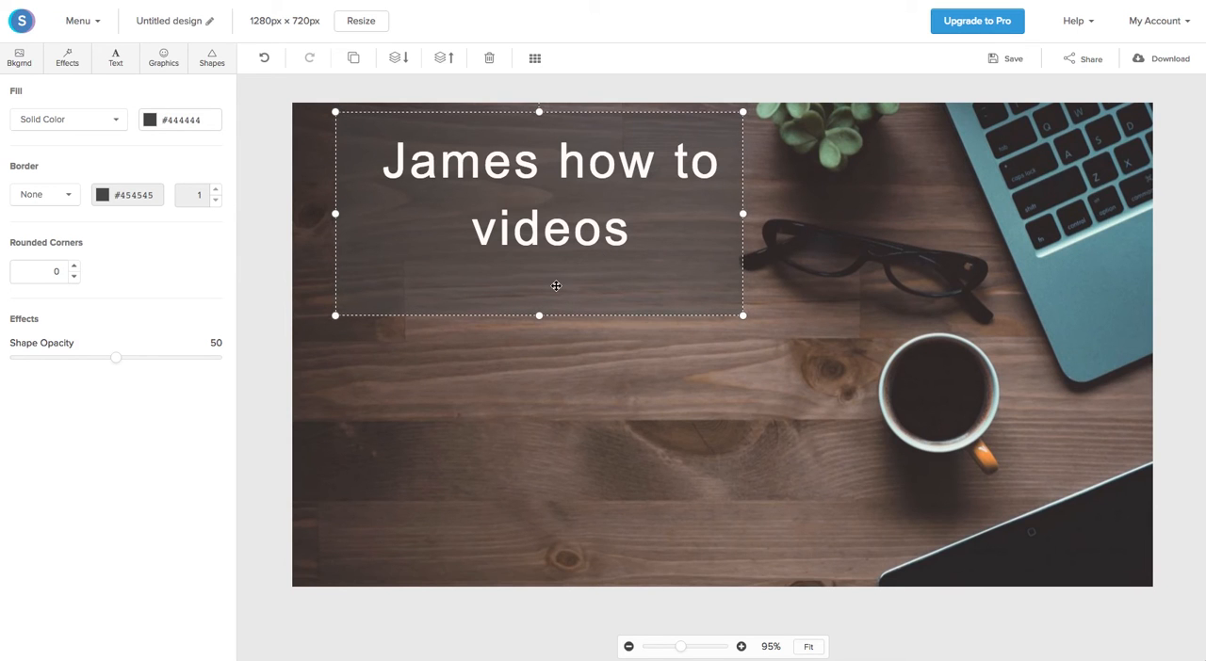
left_click_drag(335, 316, 369, 296)
left_click_drag(646, 277, 638, 278)
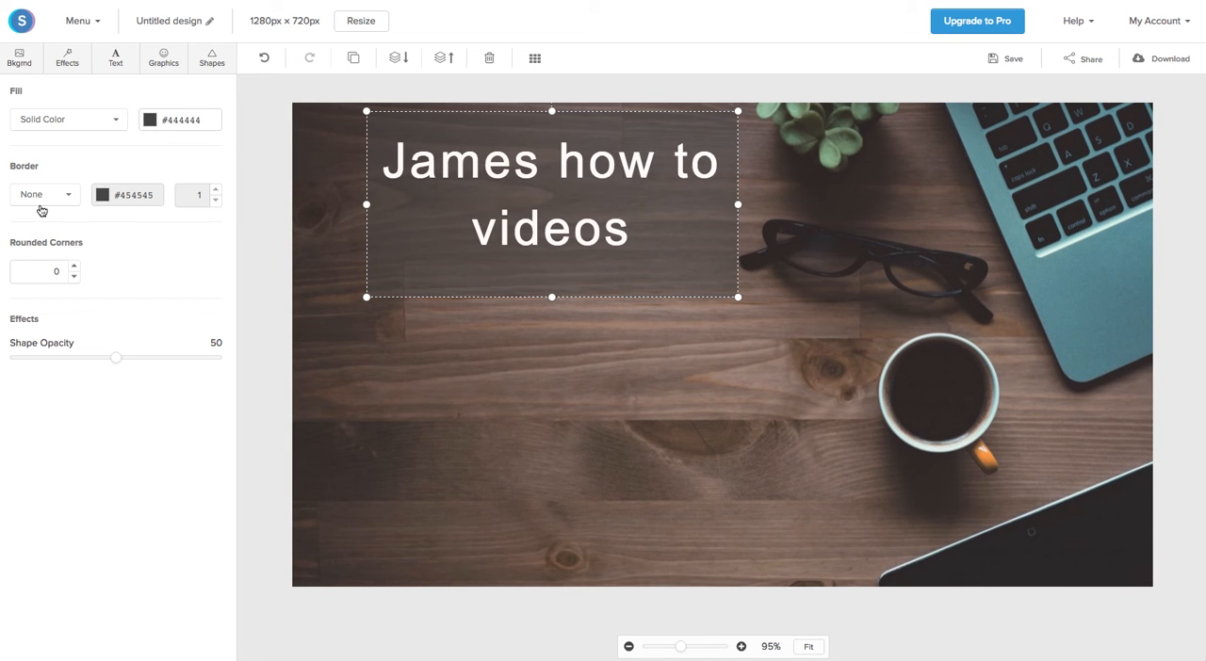
Step: Increase the rectangle's corner rounding slightly and deselect it
left_click(74, 267)
left_click(75, 268)
left_click(75, 267)
left_click(75, 267)
left_click(478, 378)
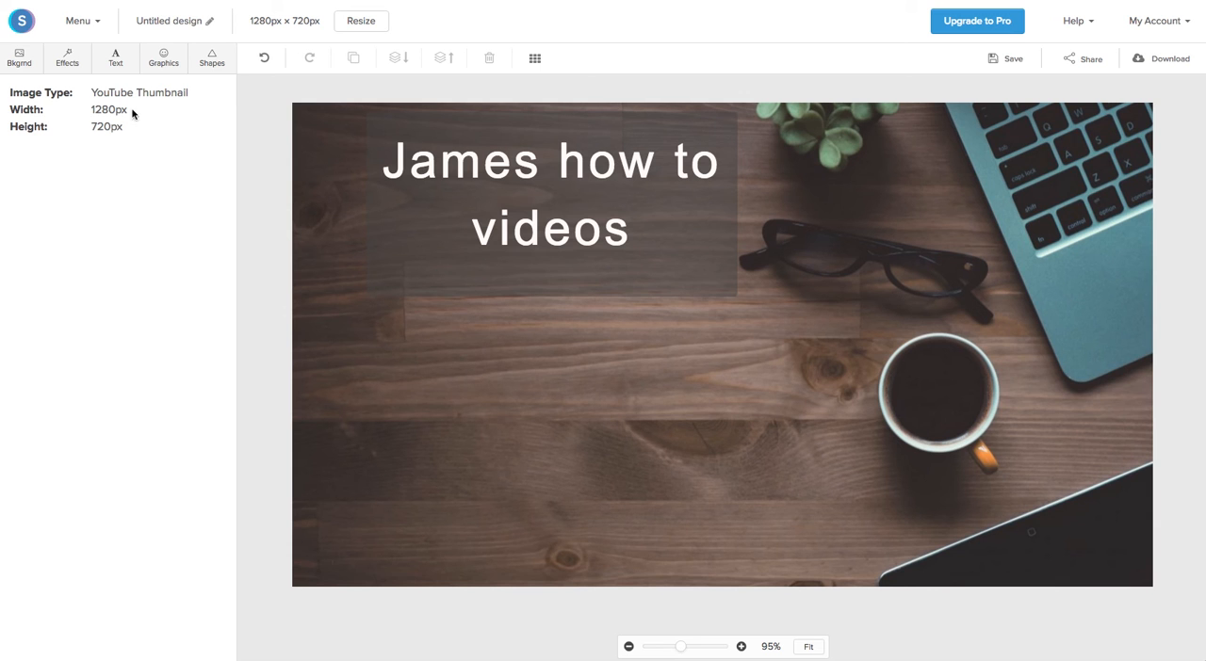
Step: Search the graphics library for "youtube" and add the round red YouTube logo to the canvas
left_click(161, 62)
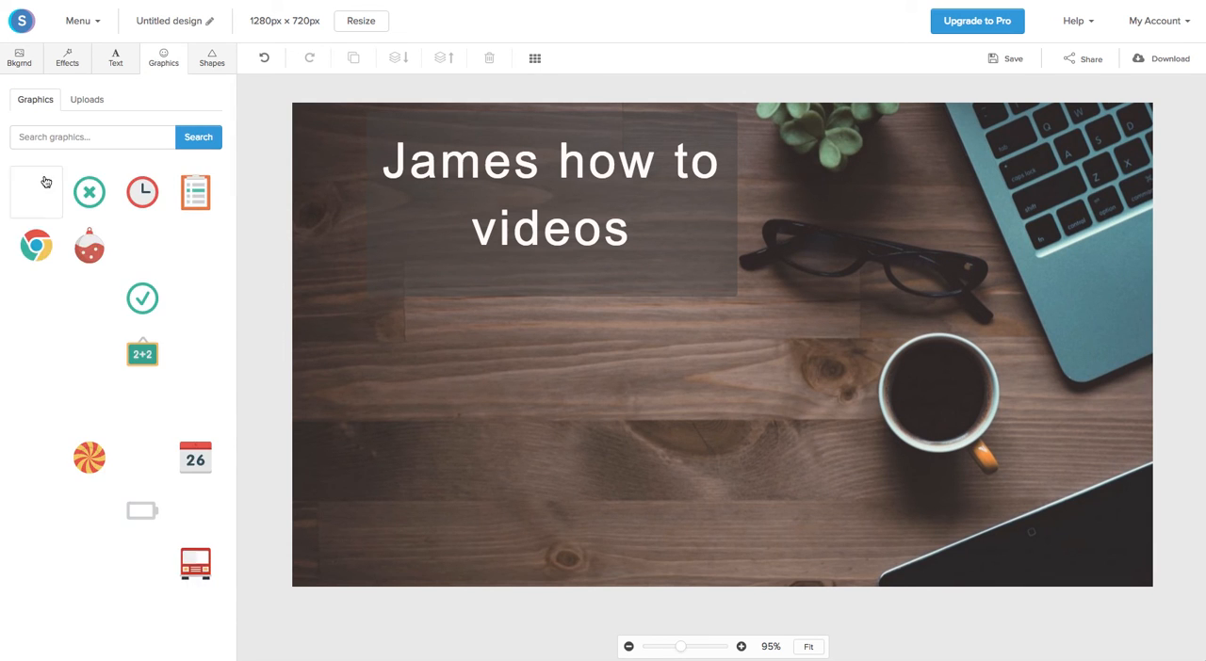
scroll(135, 375, "down", 2)
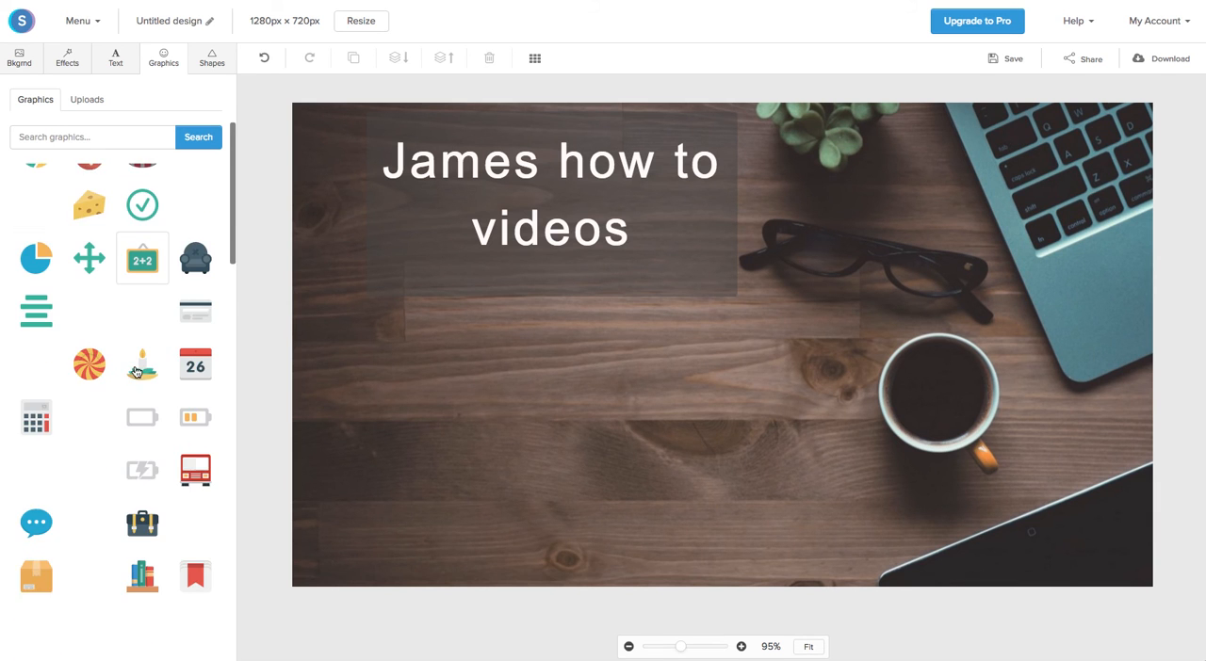
scroll(136, 373, "down", 2)
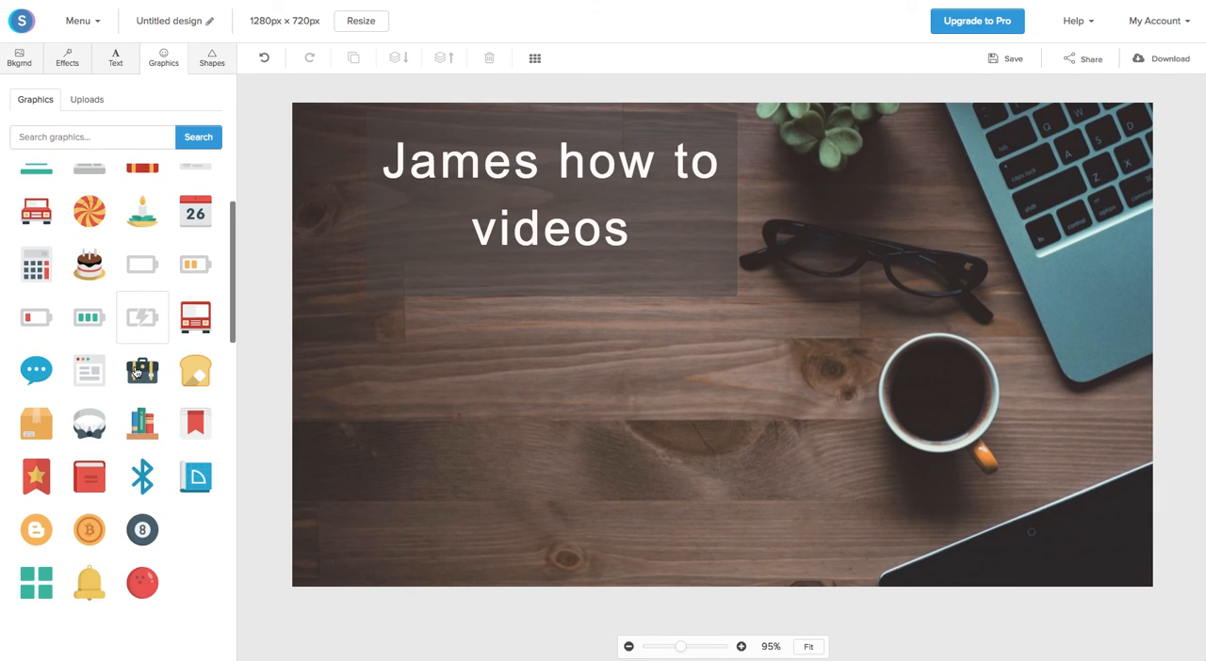
scroll(136, 374, "down", 1)
scroll(138, 372, "up", 2)
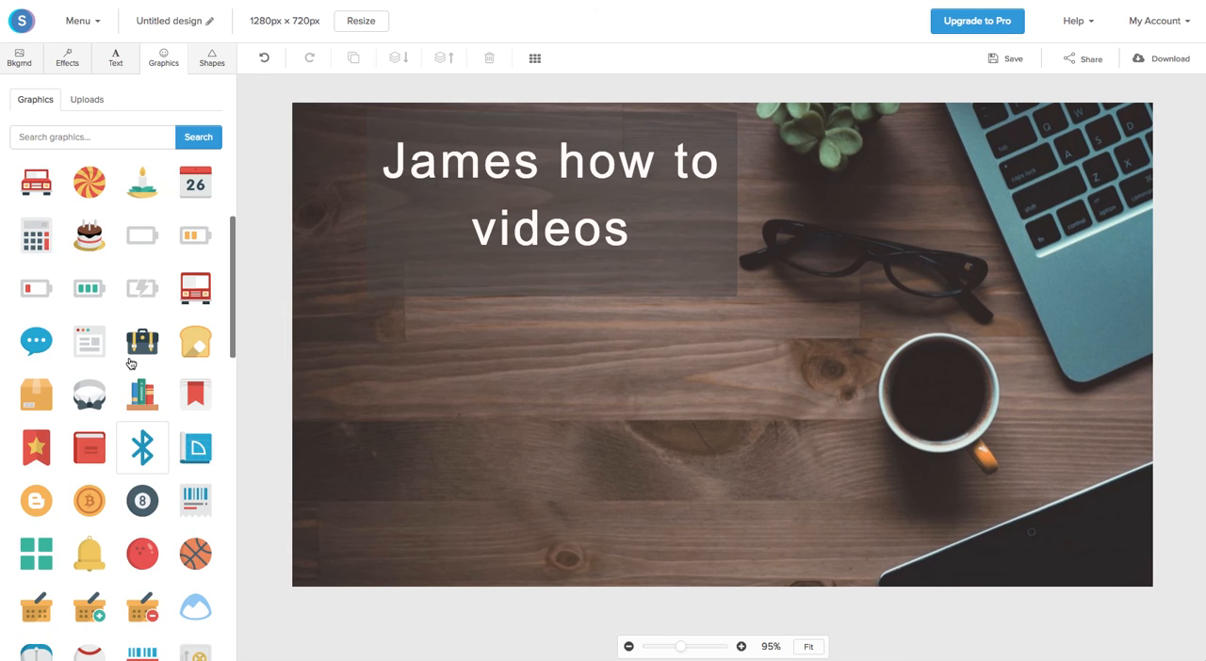
left_click(66, 144)
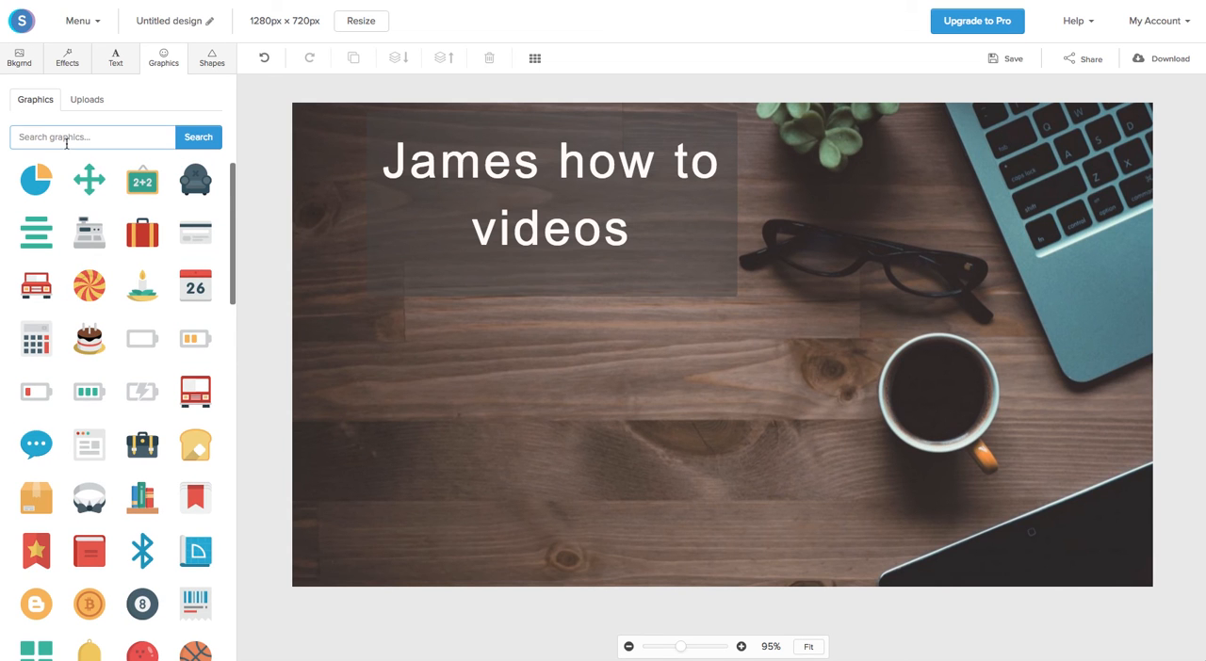
type("youtube")
key("Return")
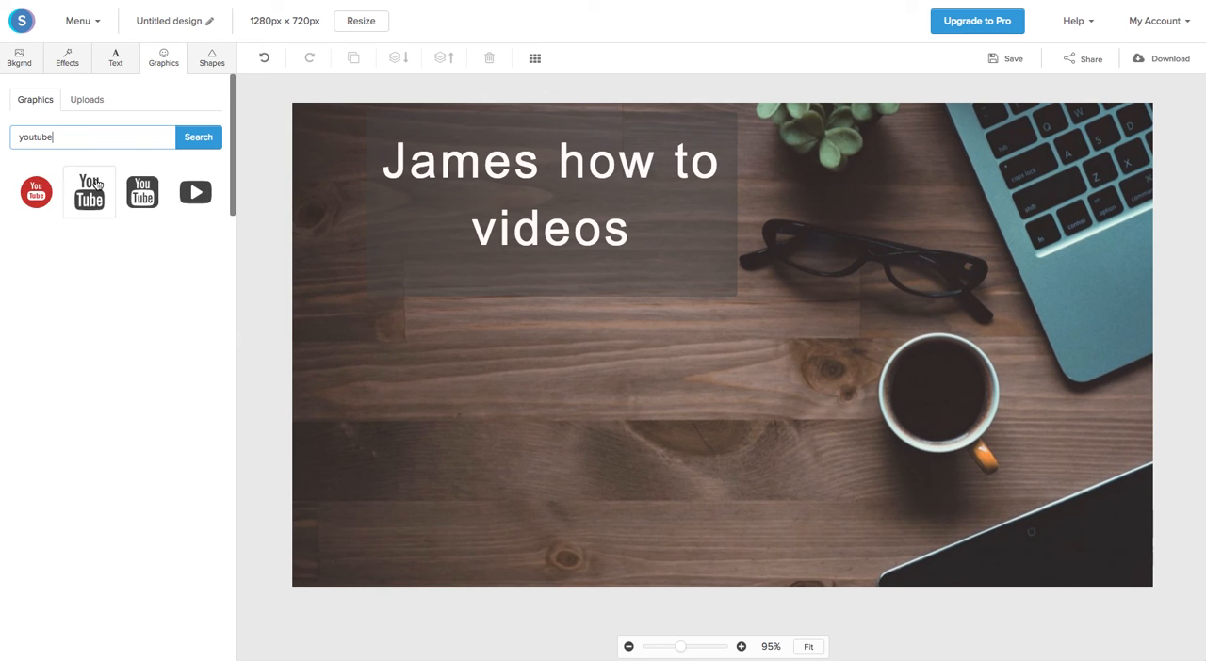
left_click(38, 197)
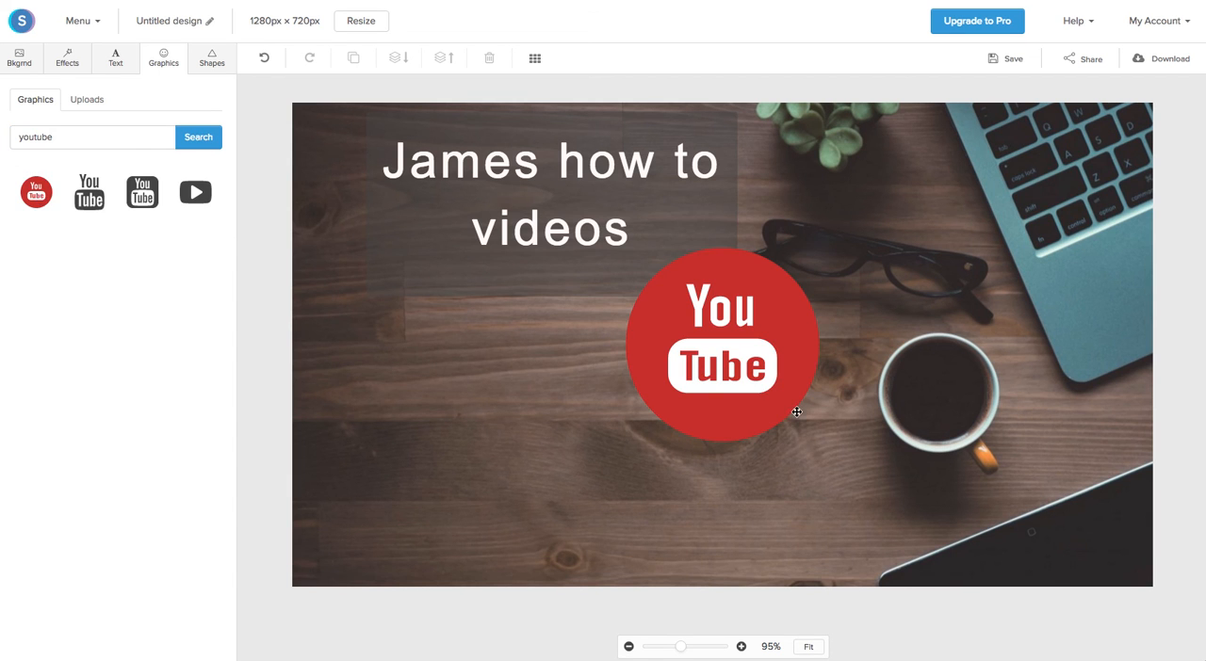
Step: Shrink the YouTube logo and place it beside the word "videos" in the heading, with its opacity set to 25
left_click(777, 408)
left_click_drag(822, 443, 706, 328)
left_click_drag(668, 292, 414, 245)
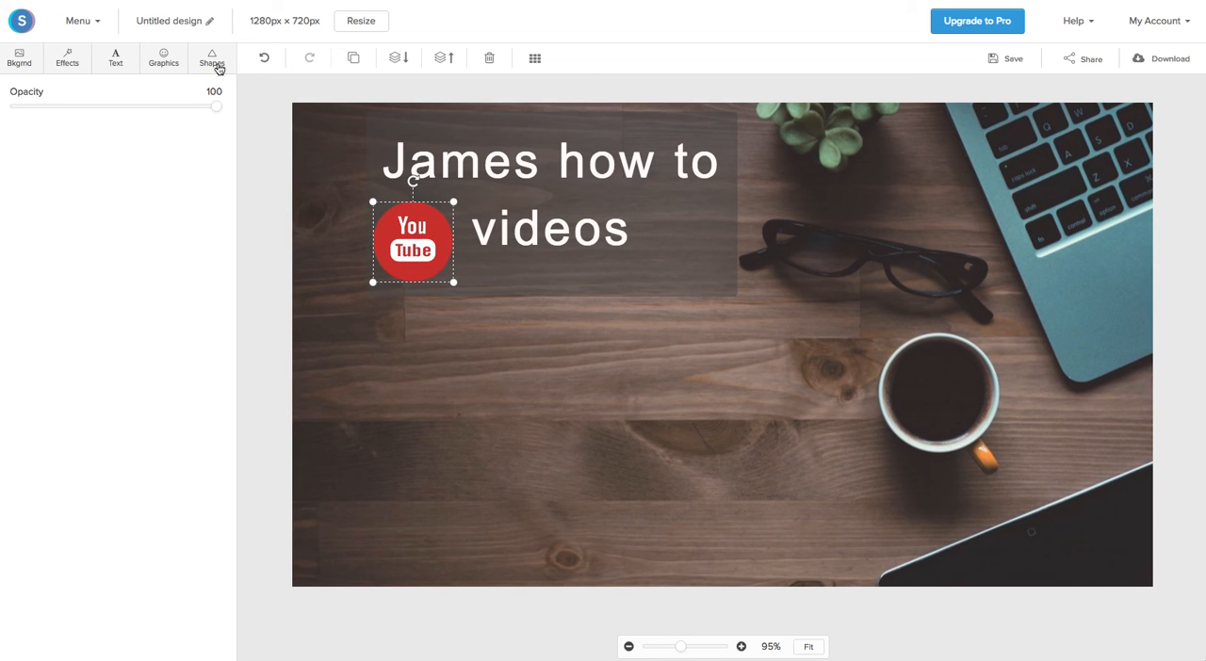
left_click_drag(214, 109, 66, 107)
Step: Rename the design with the presenter's first name followed by "videos"
left_click(210, 25)
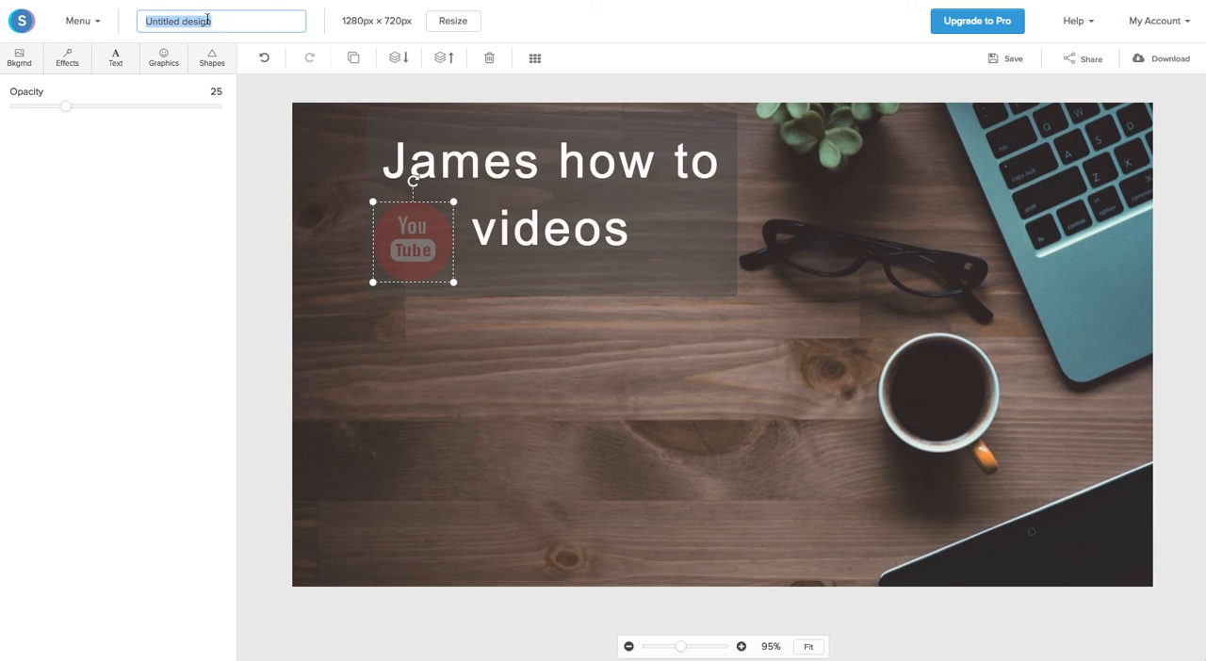
type("james videos")
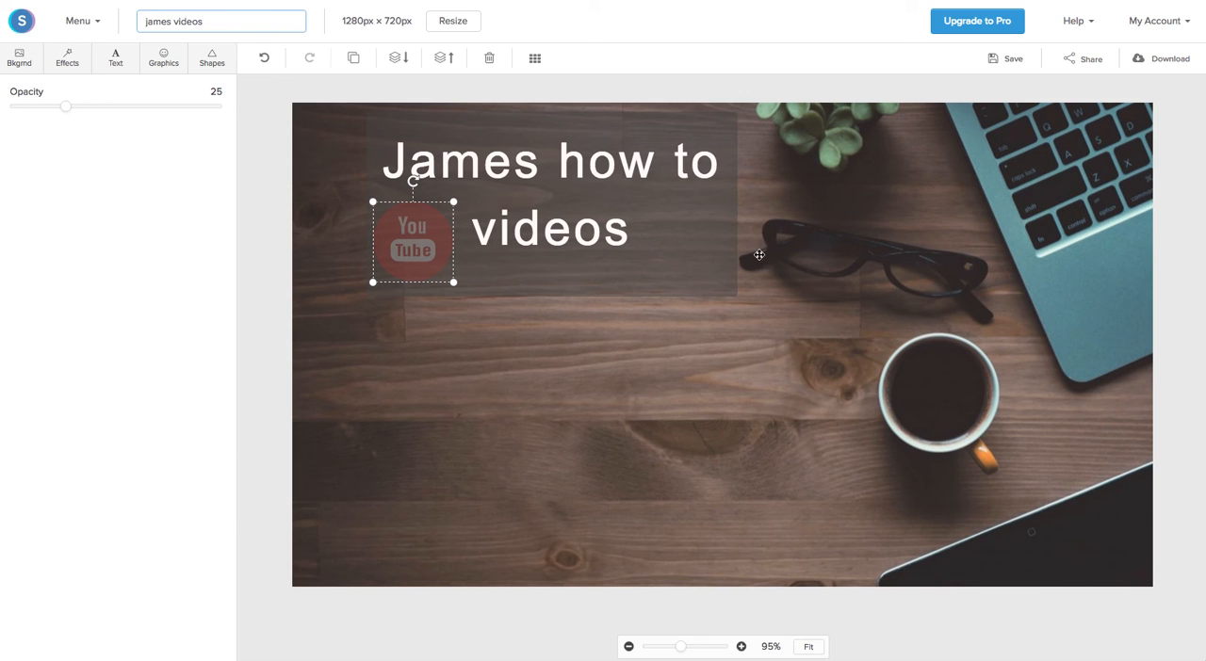
left_click(613, 339)
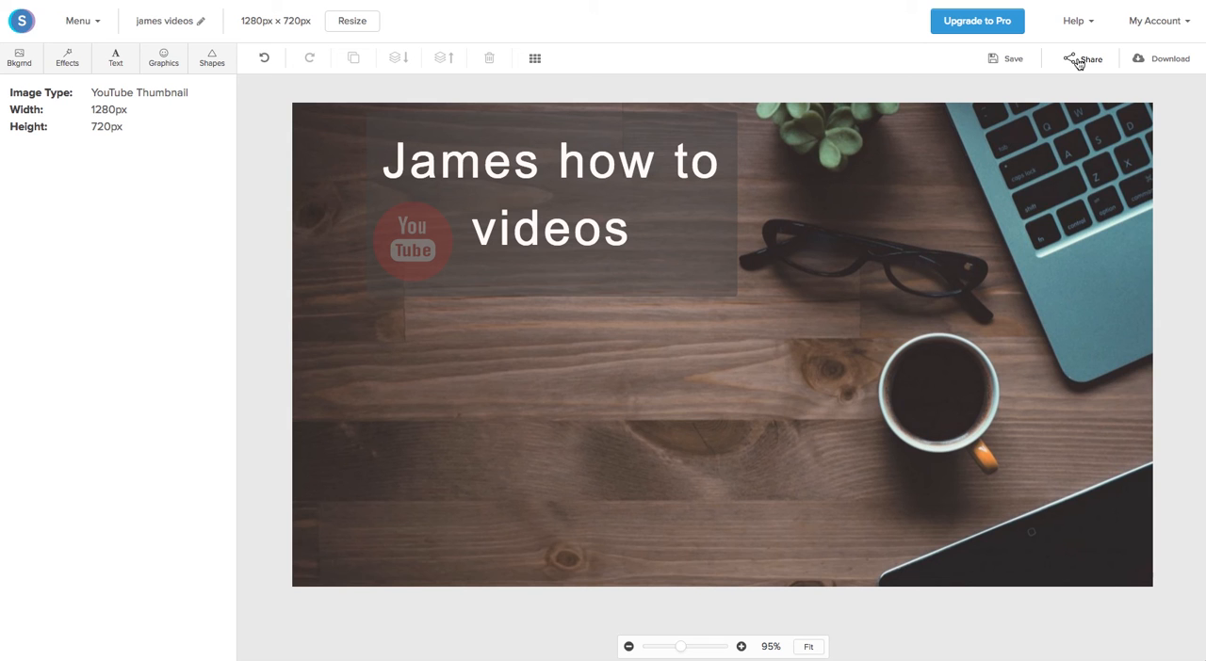
Step: Download the finished thumbnail as a high-res PNG
left_click(1162, 63)
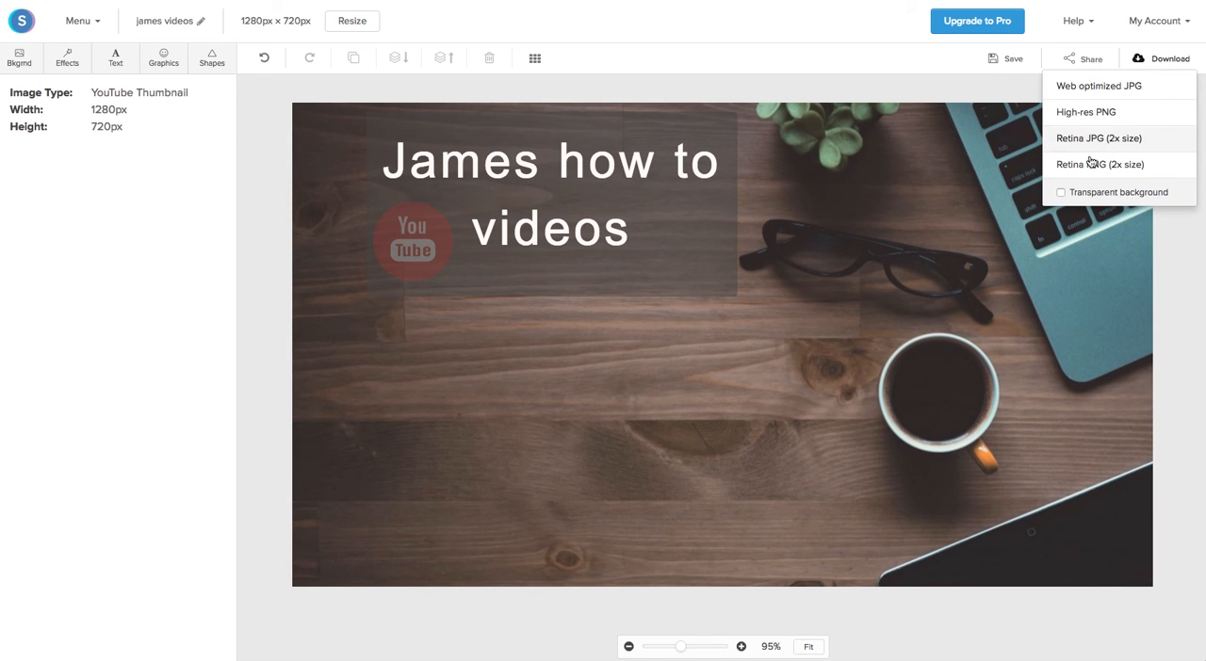
left_click(1088, 115)
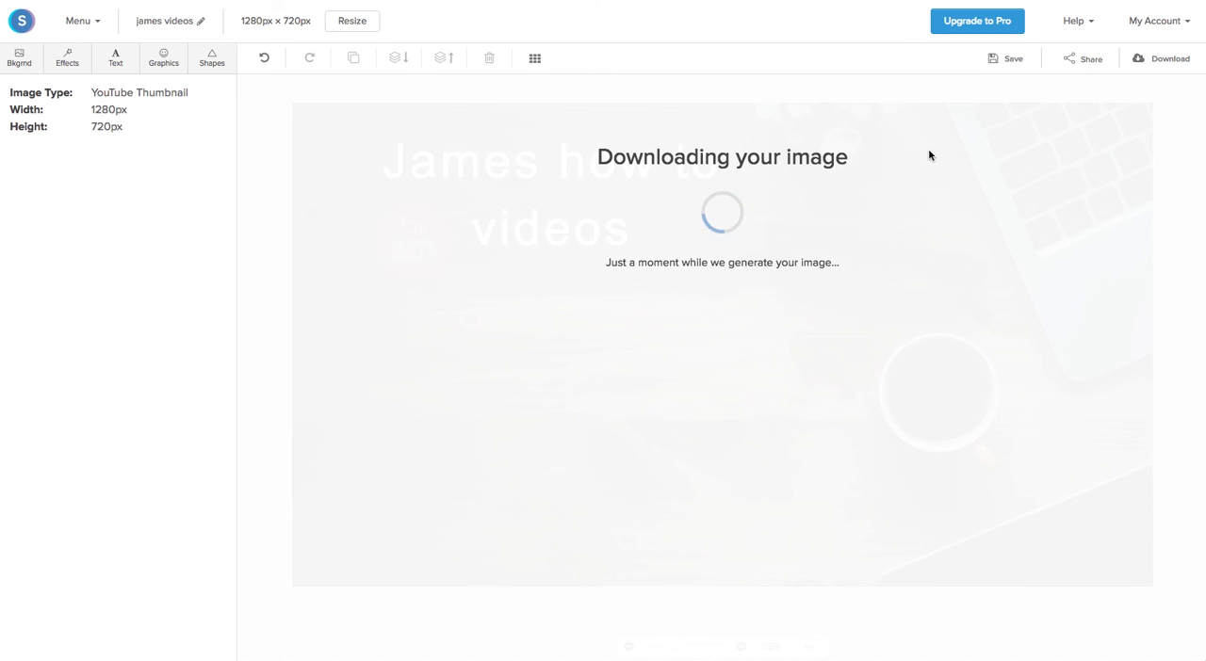